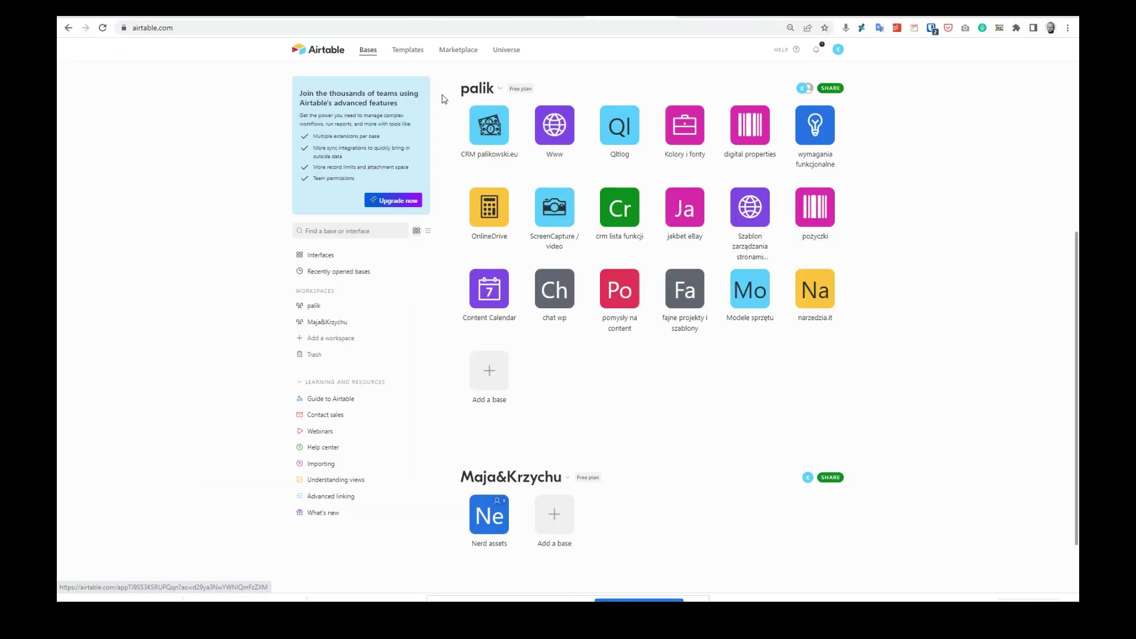
Create a new base in the palik workspace and name it "Narzędzia IT"
scroll(929, 311, "up", 5)
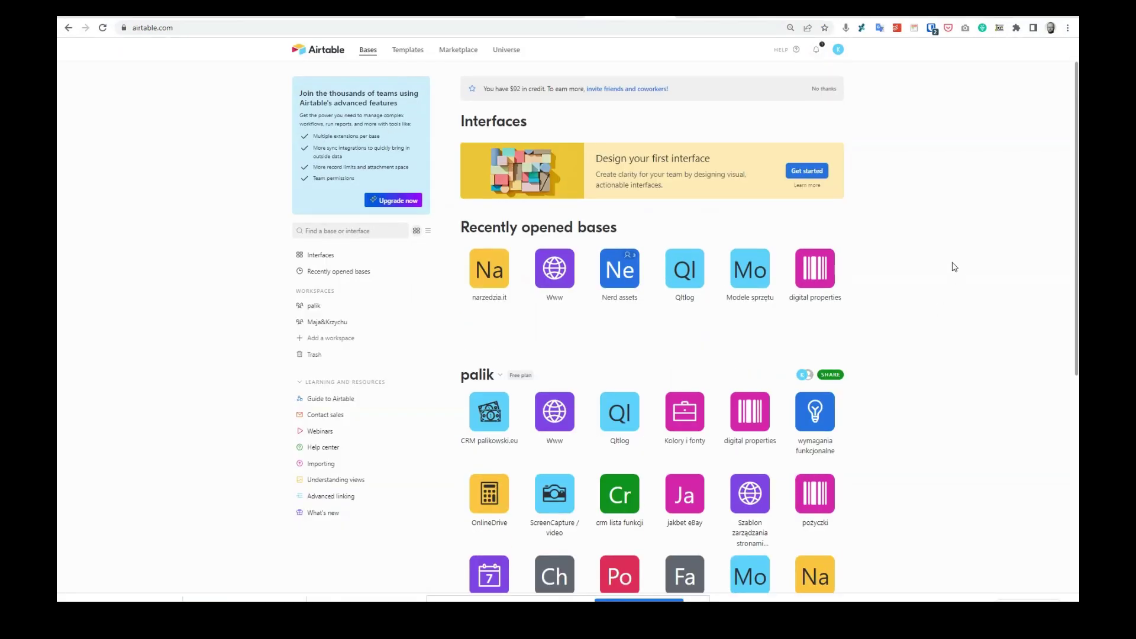
scroll(152, 177, "down", 6)
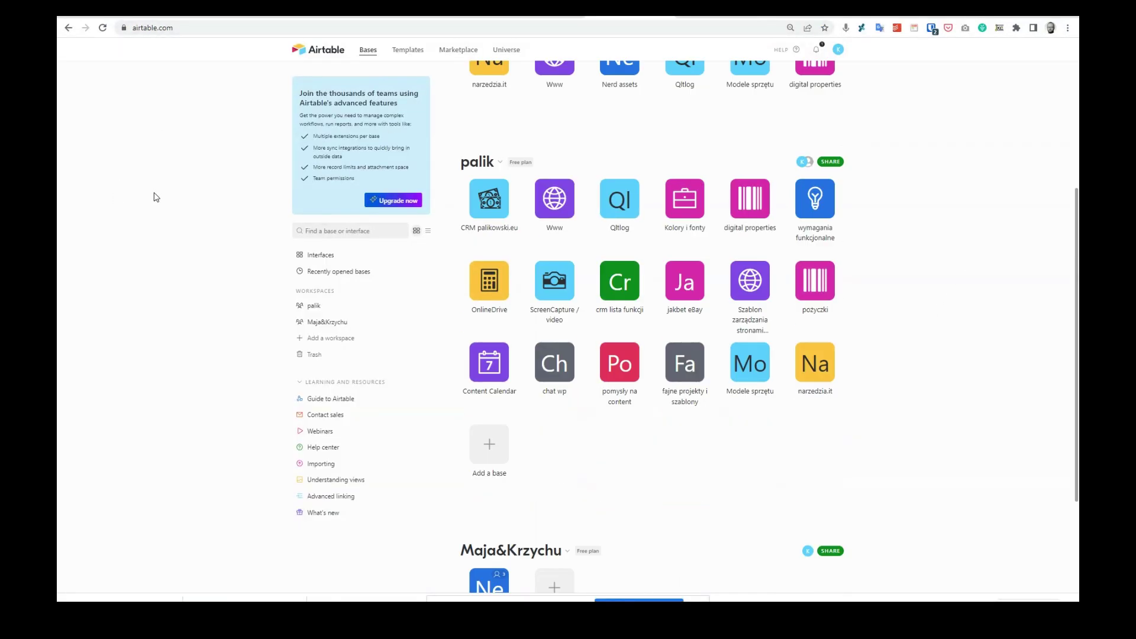
left_click(491, 285)
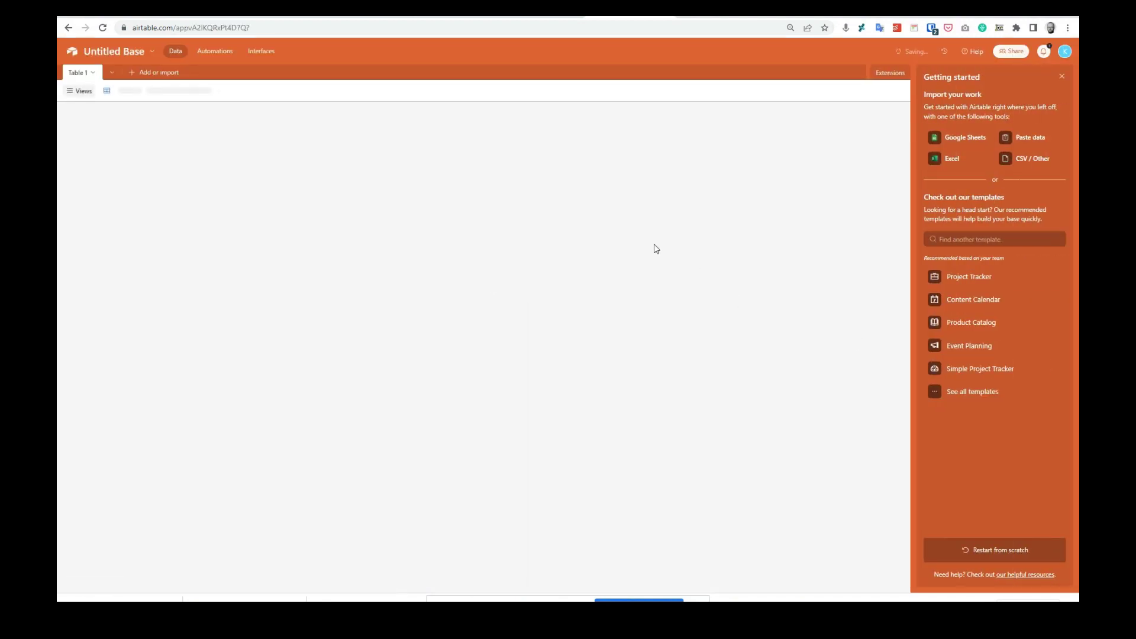
left_click(116, 51)
type("Na")
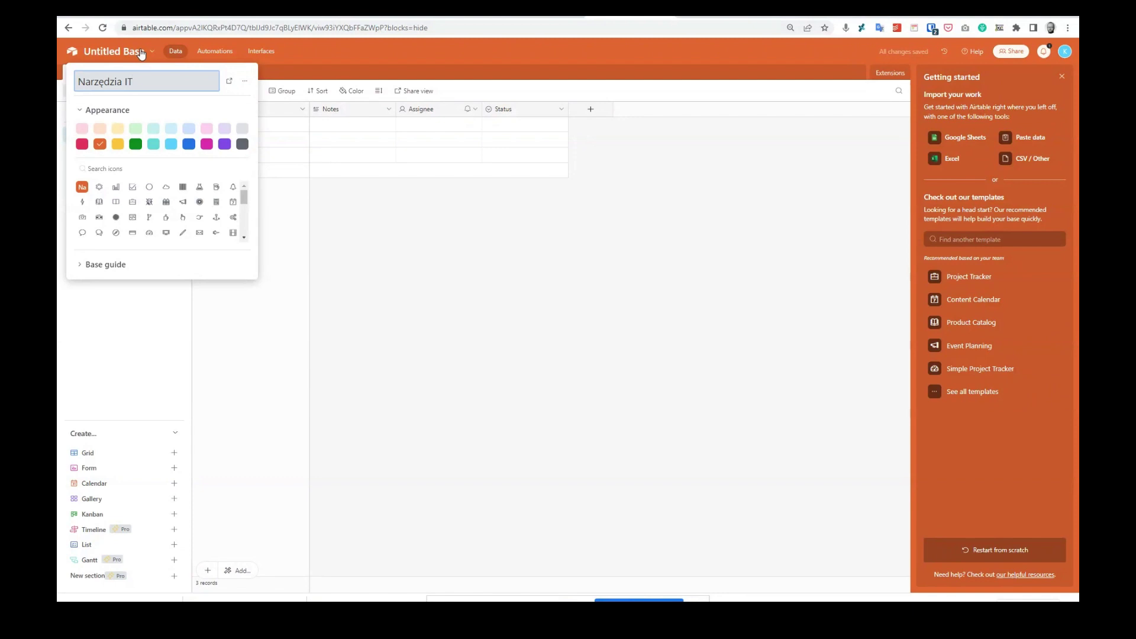
type("rzędzia IT")
Set the base's color to teal and replace its letter icon with a pictogram
left_click(118, 144)
left_click(105, 265)
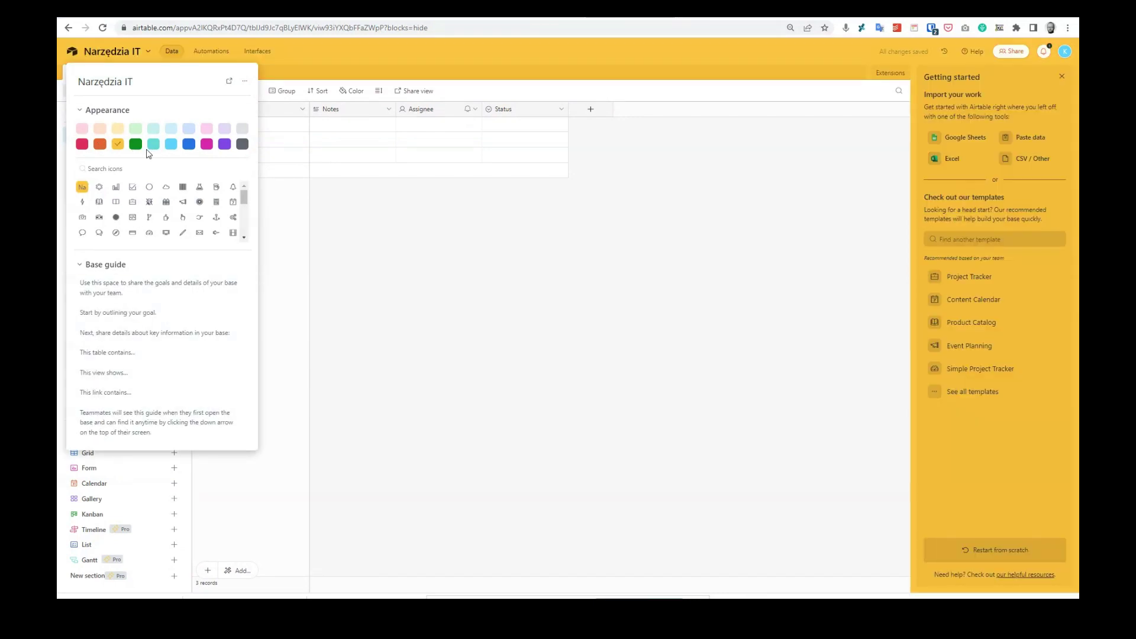
left_click(153, 144)
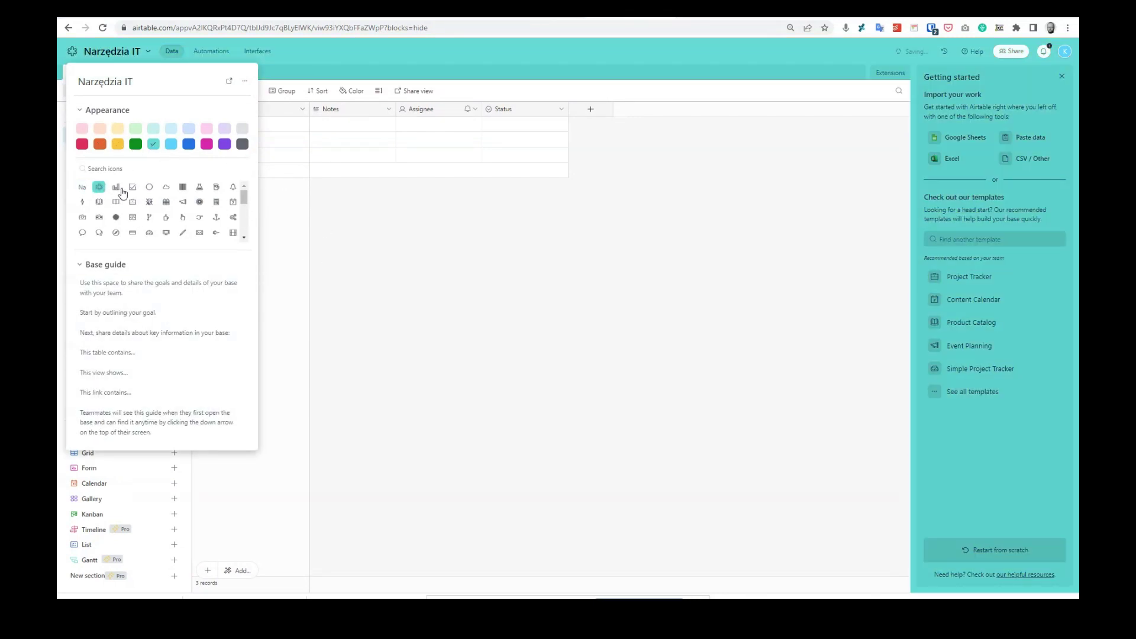
left_click(150, 202)
left_click(166, 202)
left_click(98, 56)
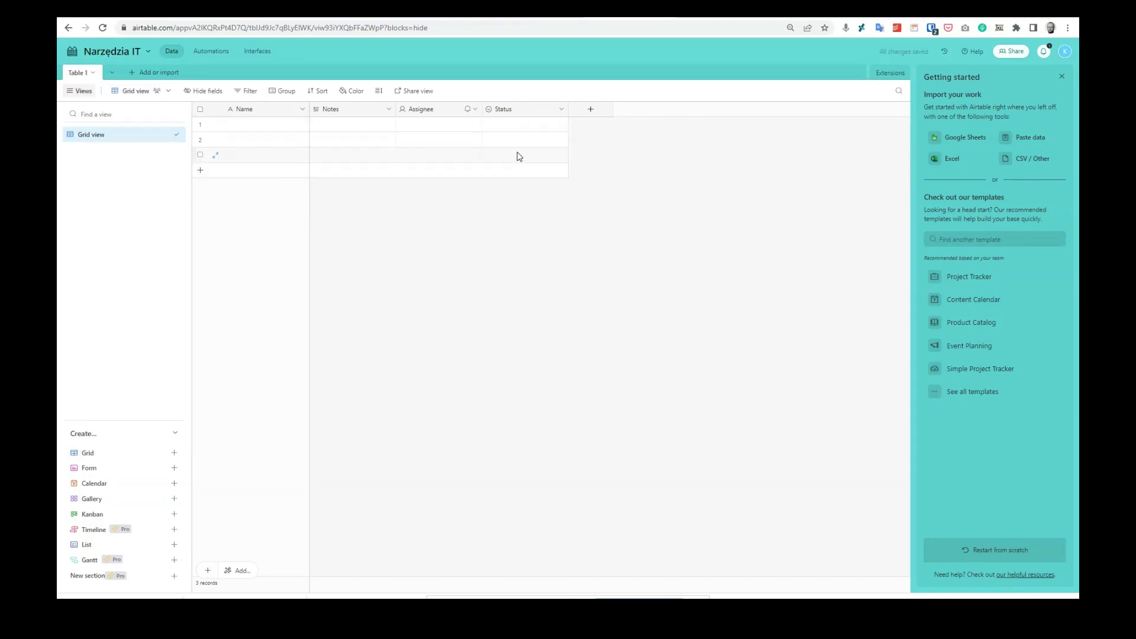
Rename the Assignee field as "url" and change its field type to URL
left_click(250, 127)
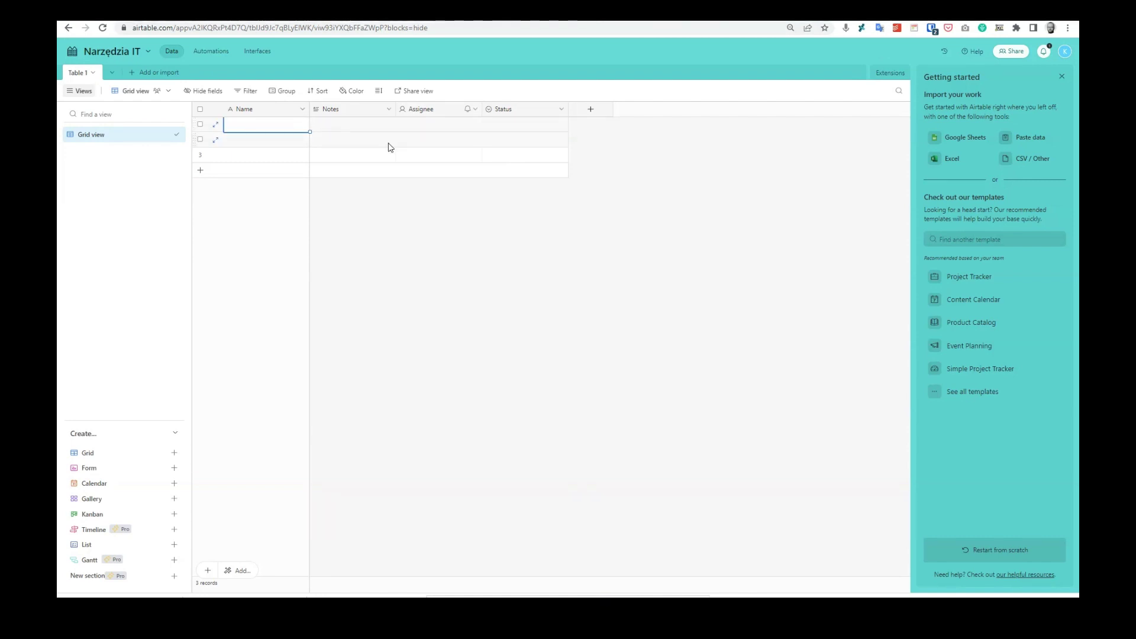
left_click(354, 130)
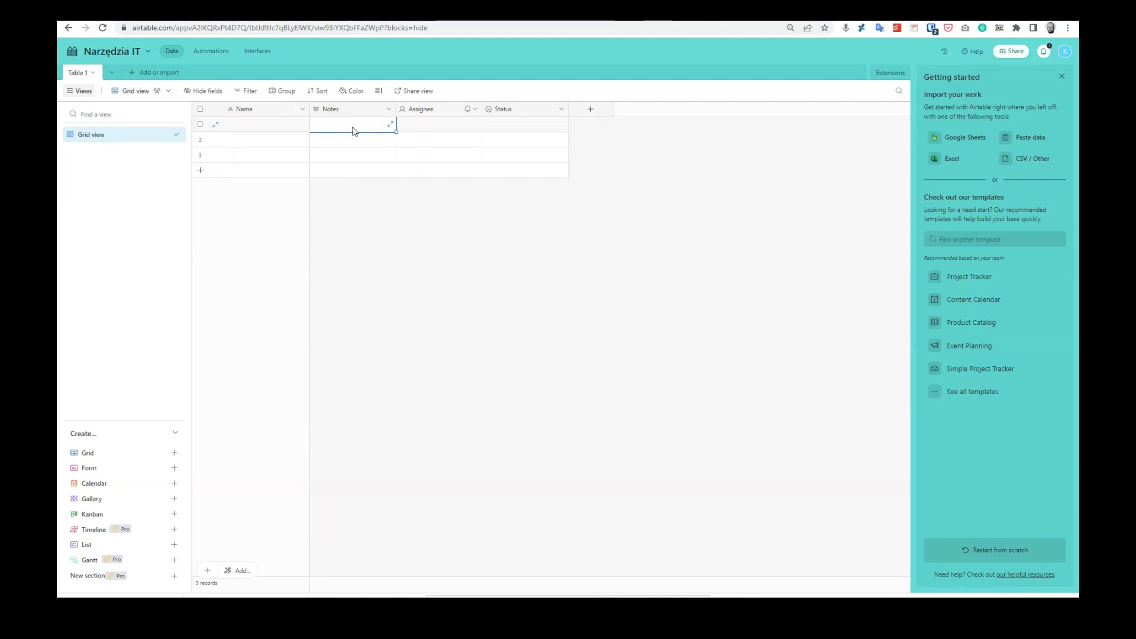
double_click(430, 115)
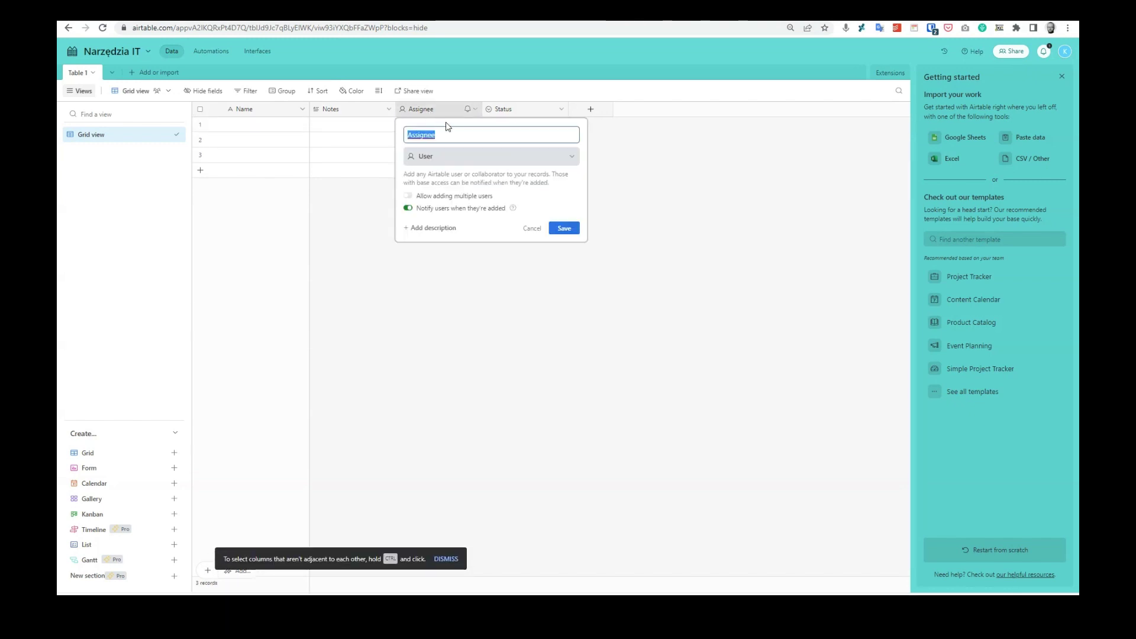
type("url")
left_click(445, 157)
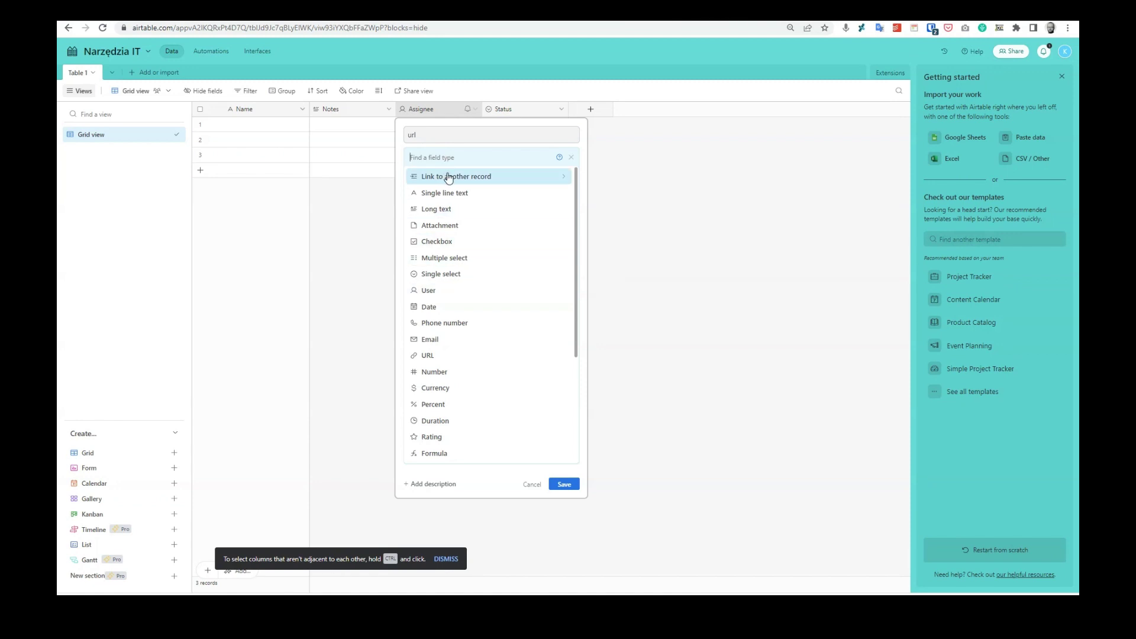
left_click(428, 355)
left_click(563, 198)
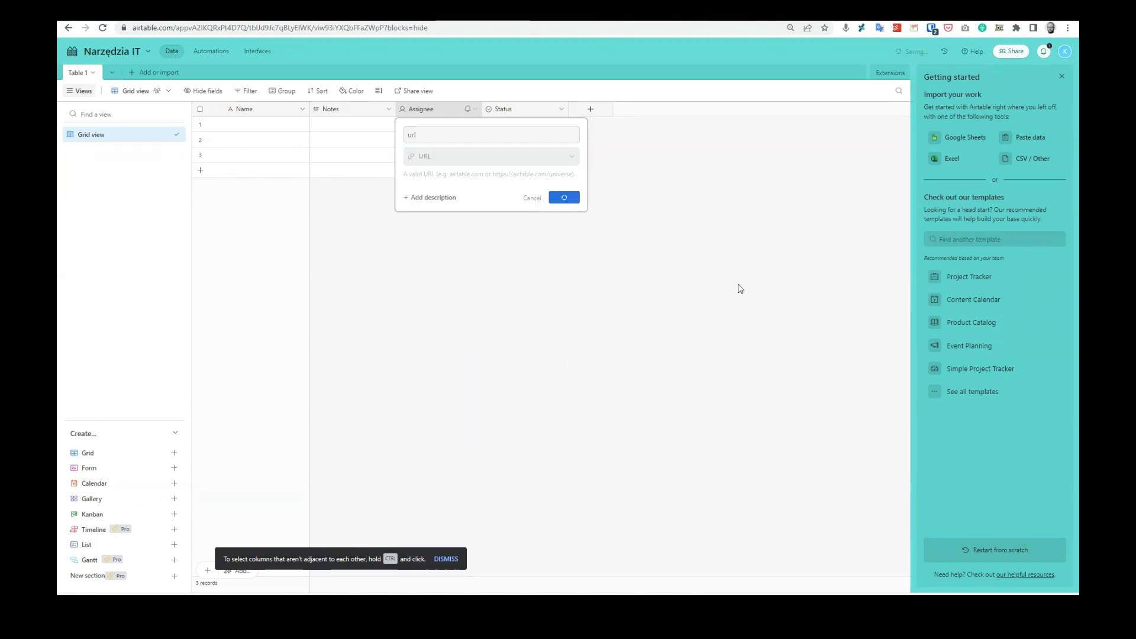
left_click(433, 124)
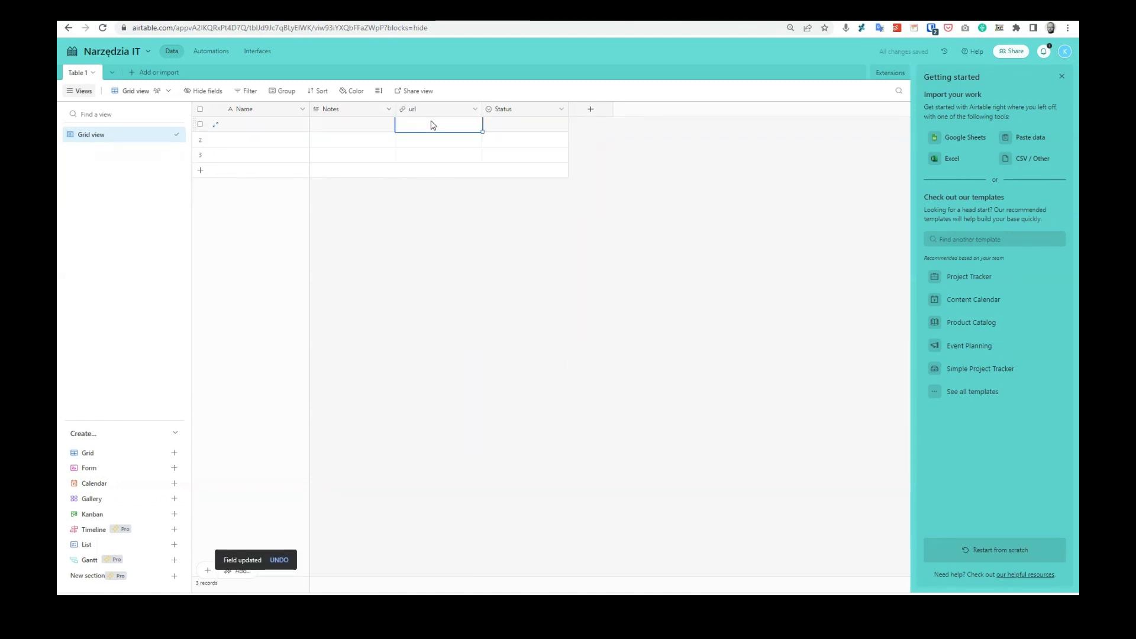
Rename the Status field as "kategorie" and make it a link to a new table named "kategorie", allowing multiple records
double_click(539, 111)
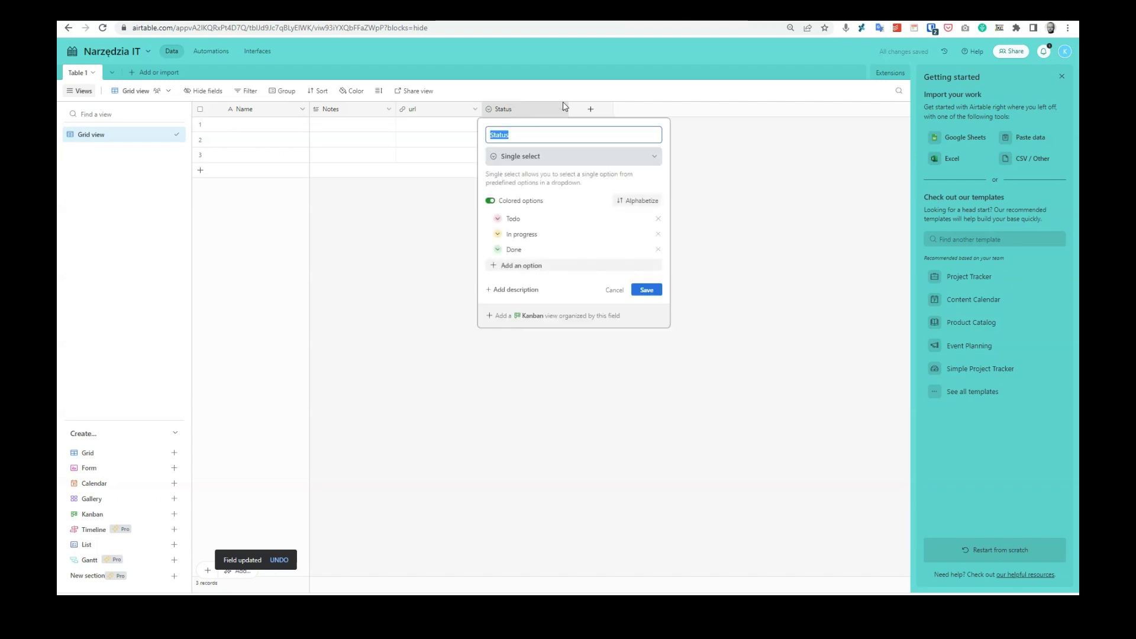
type("kategorie")
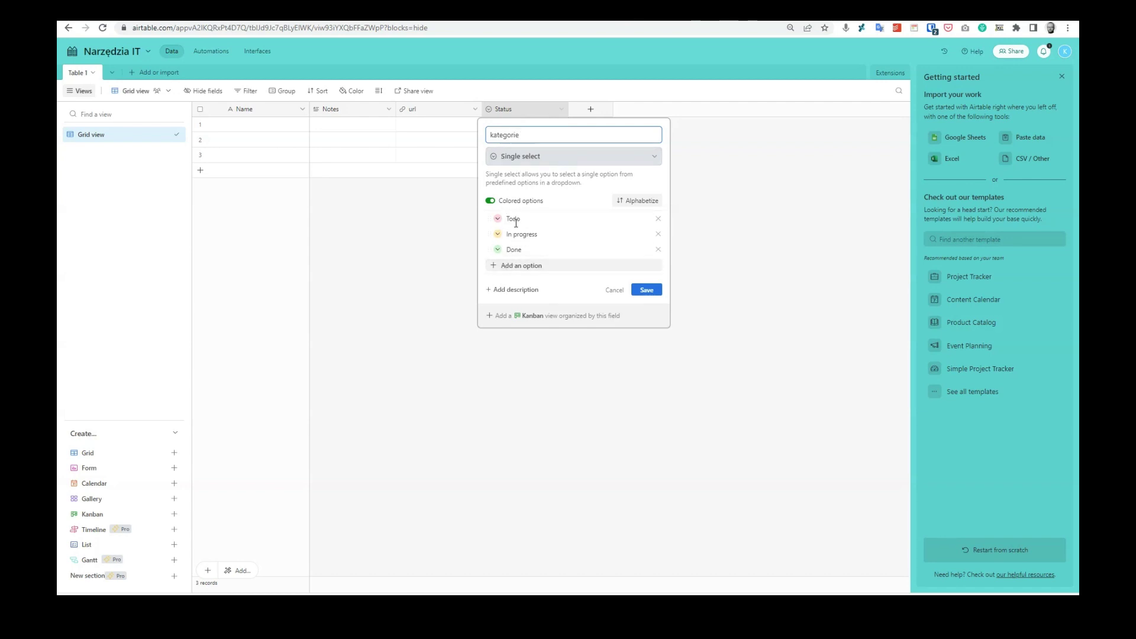
left_click(529, 158)
left_click(542, 179)
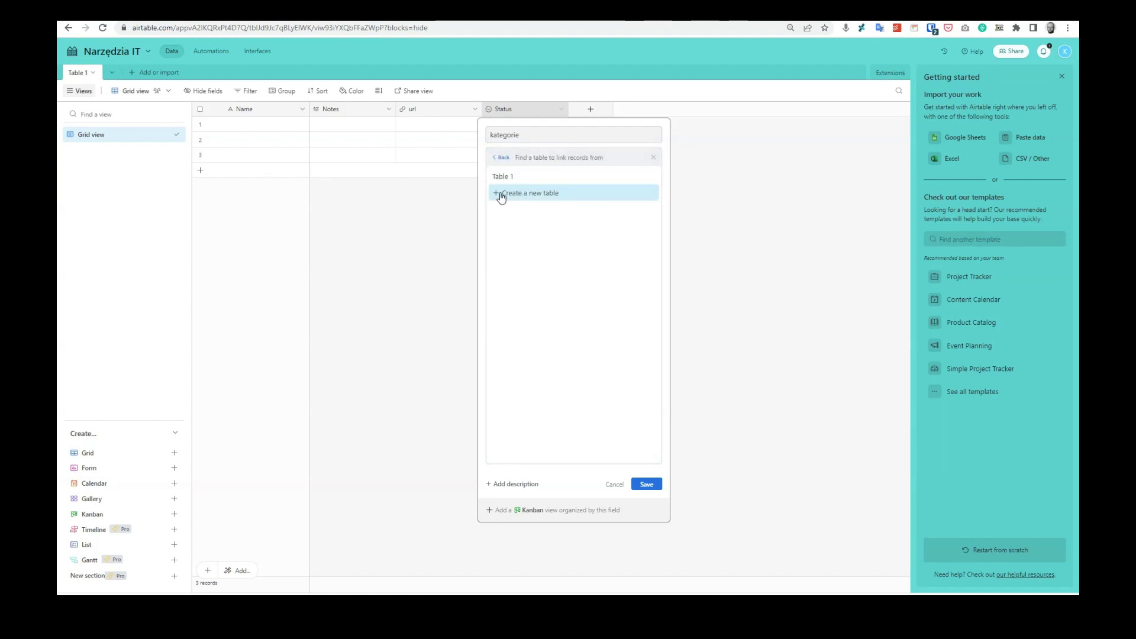
left_click(526, 197)
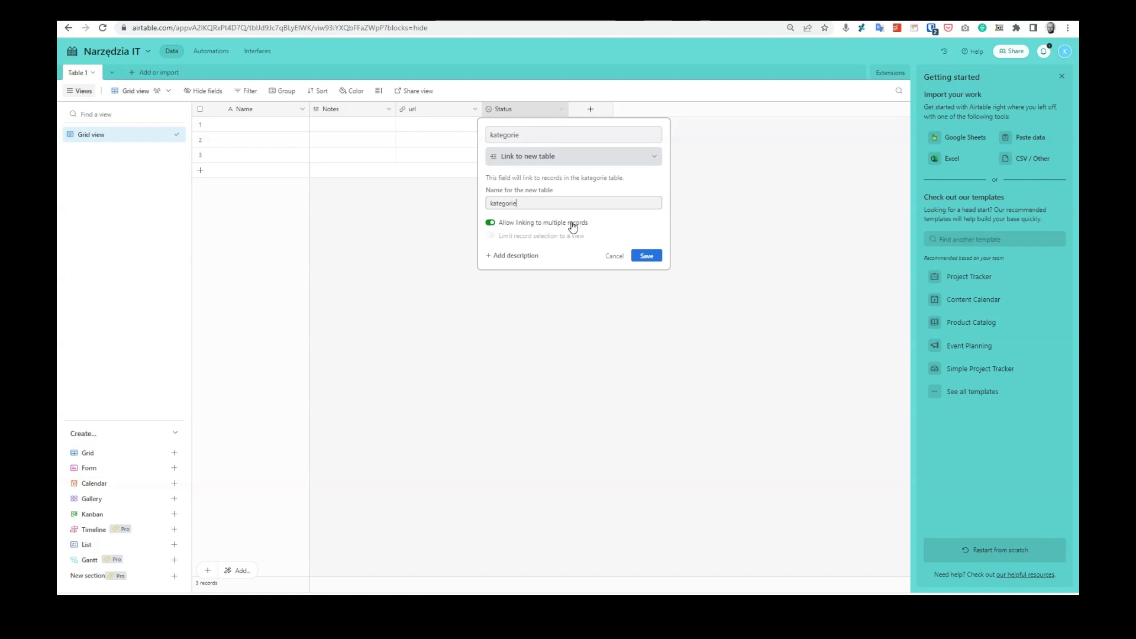
left_click(645, 255)
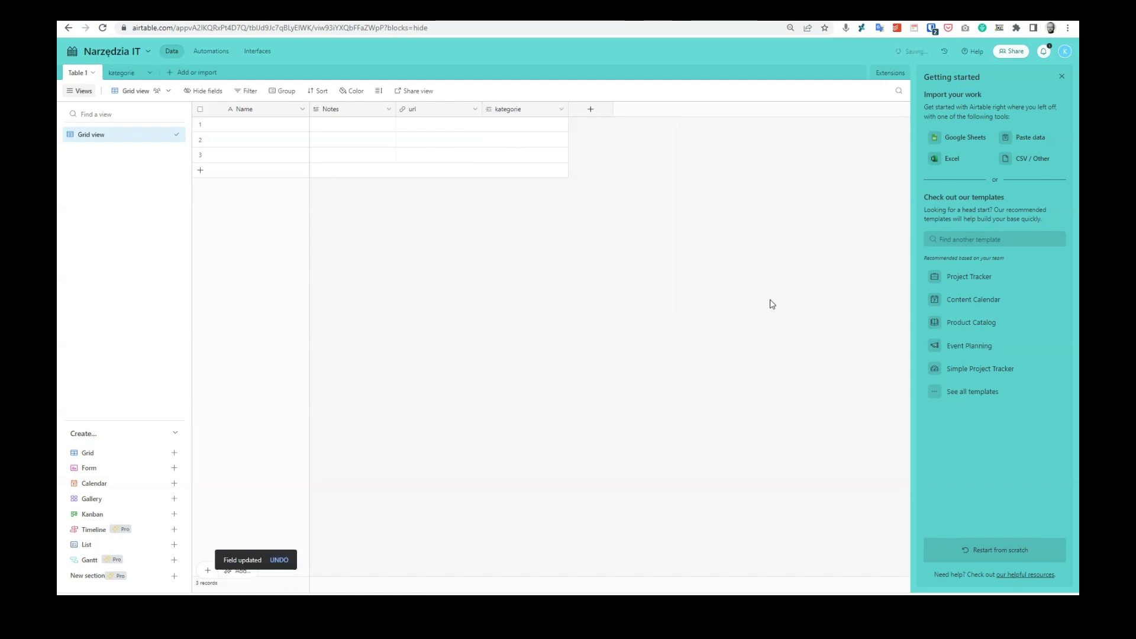
left_click(724, 20)
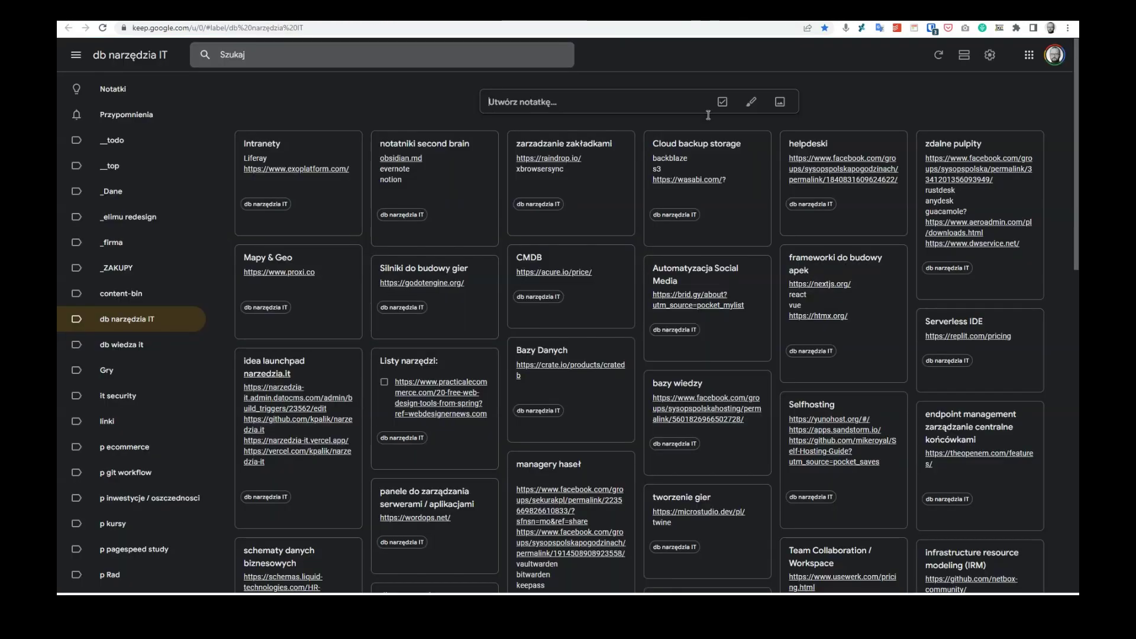
left_click(407, 197)
double_click(424, 223)
key("ctrl+c")
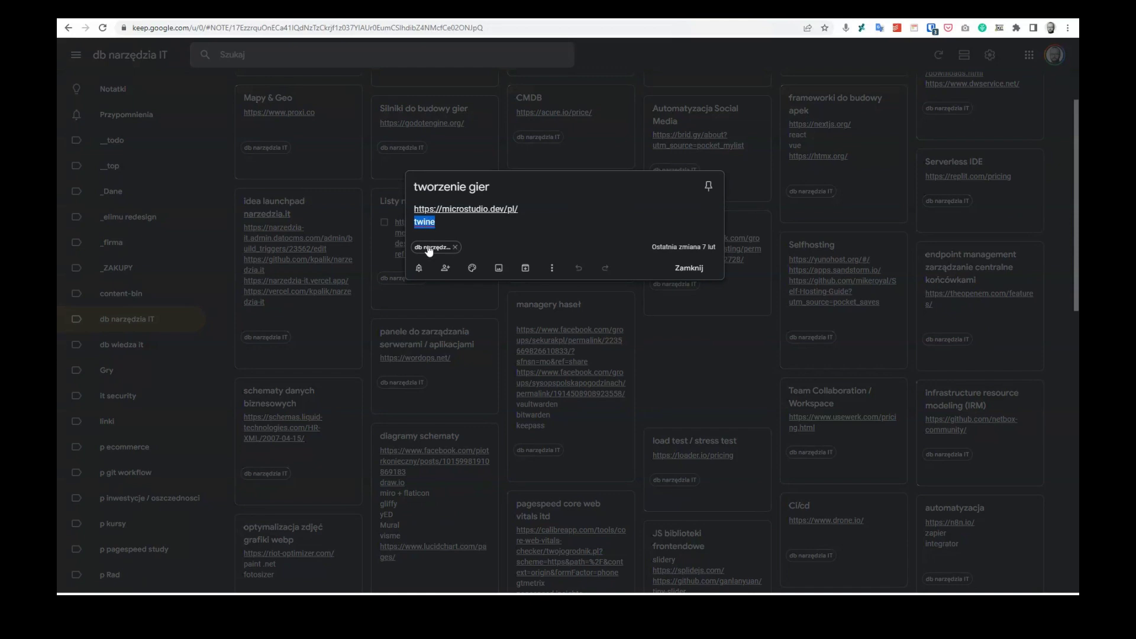
key("ctrl+shift+Tab")
left_click(258, 127)
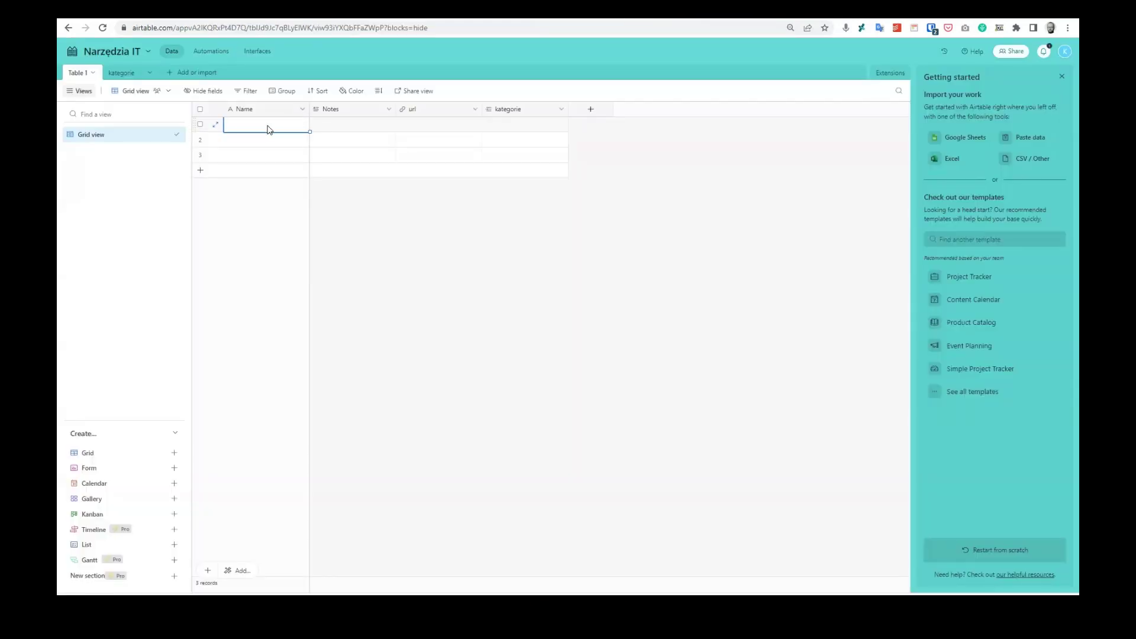
key("ctrl+v")
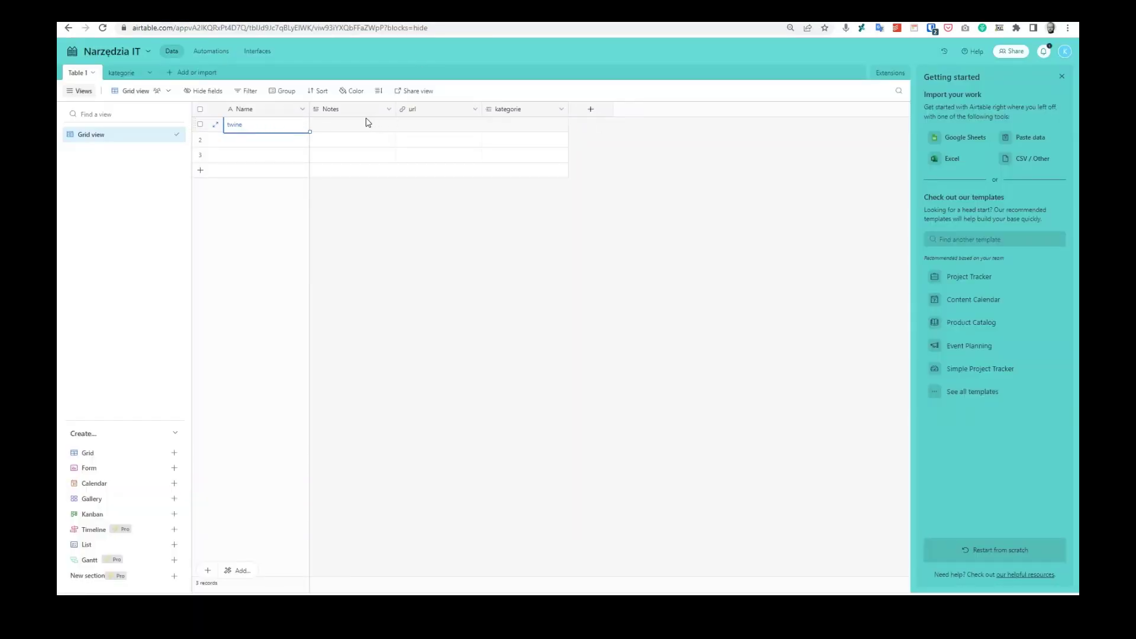
left_click(435, 127)
type("https://twinery.org/")
Link the twine record to a new category record named "silniki gier" in its kategorie field
left_click(516, 127)
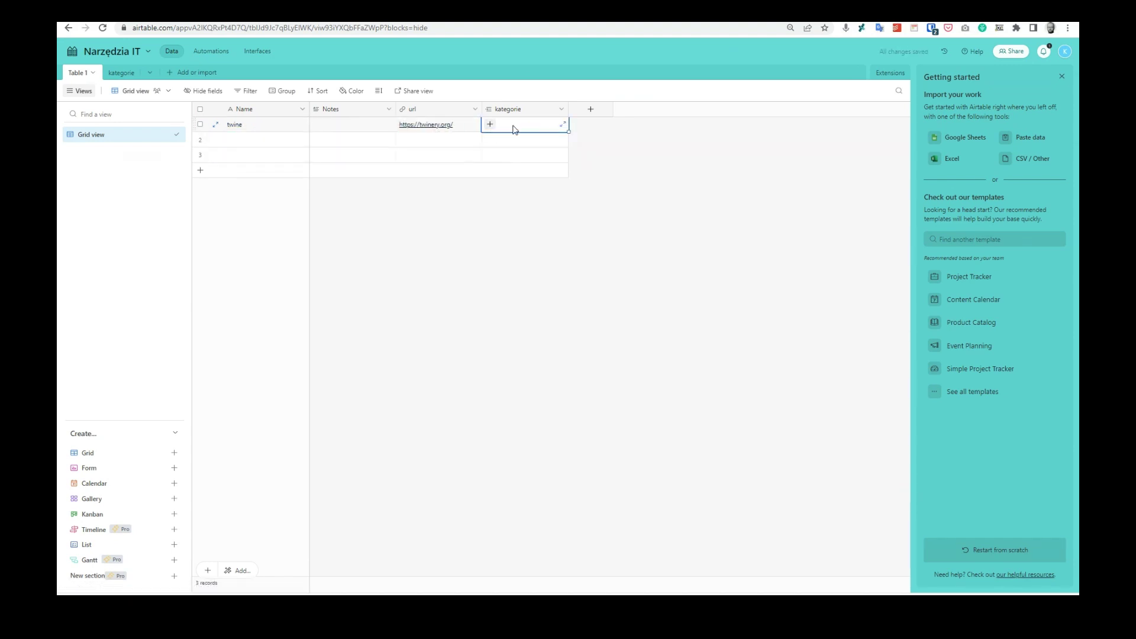
left_click(120, 73)
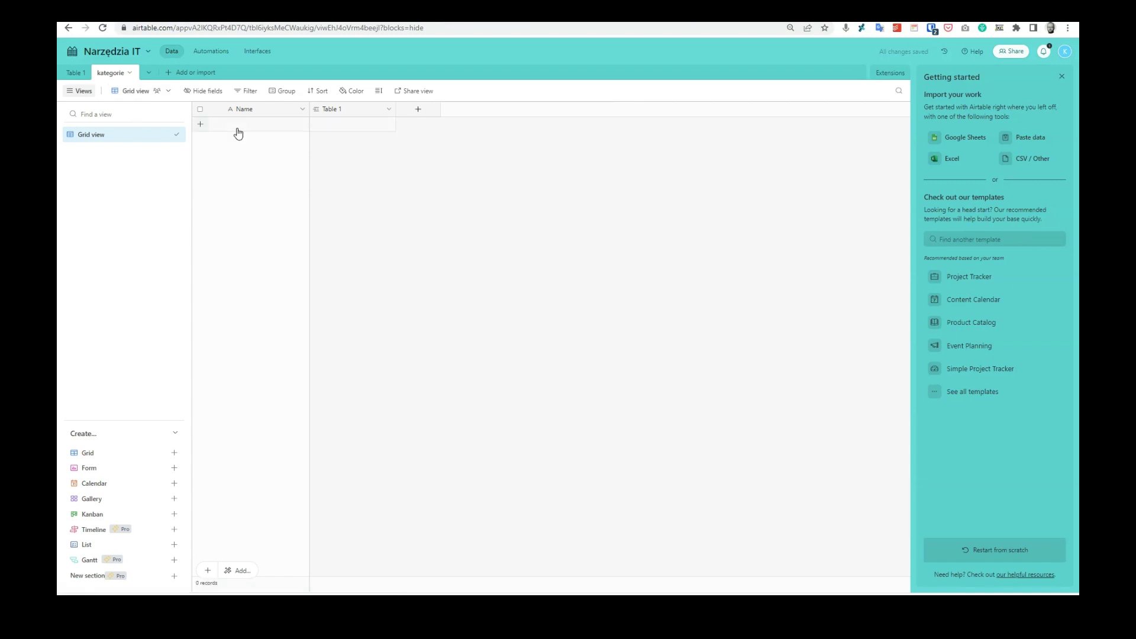
left_click(75, 72)
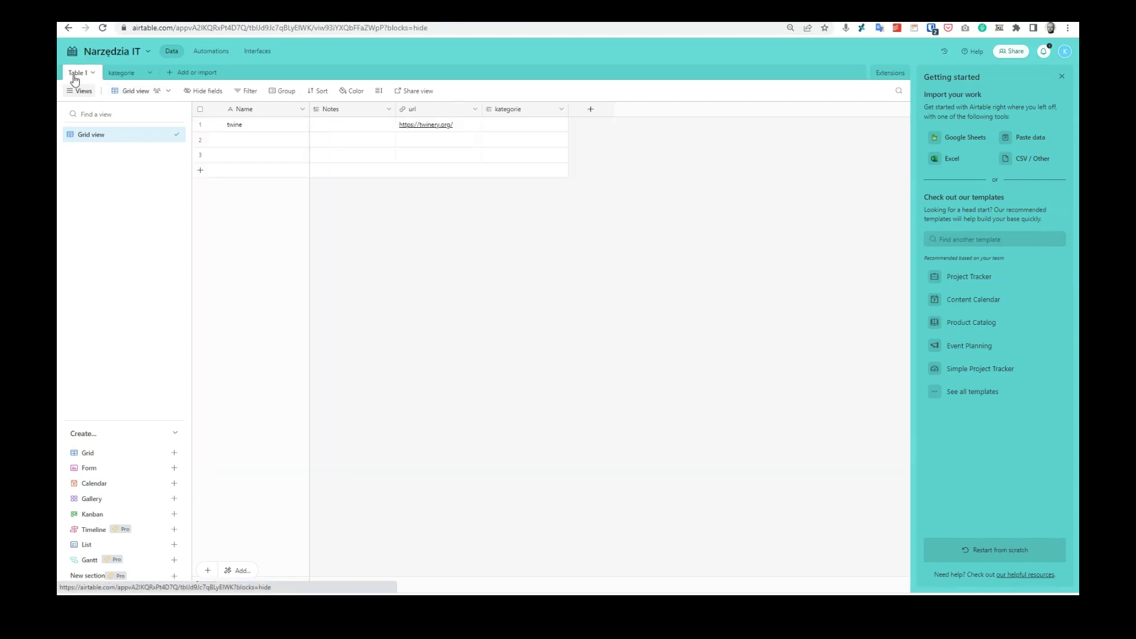
left_click(510, 126)
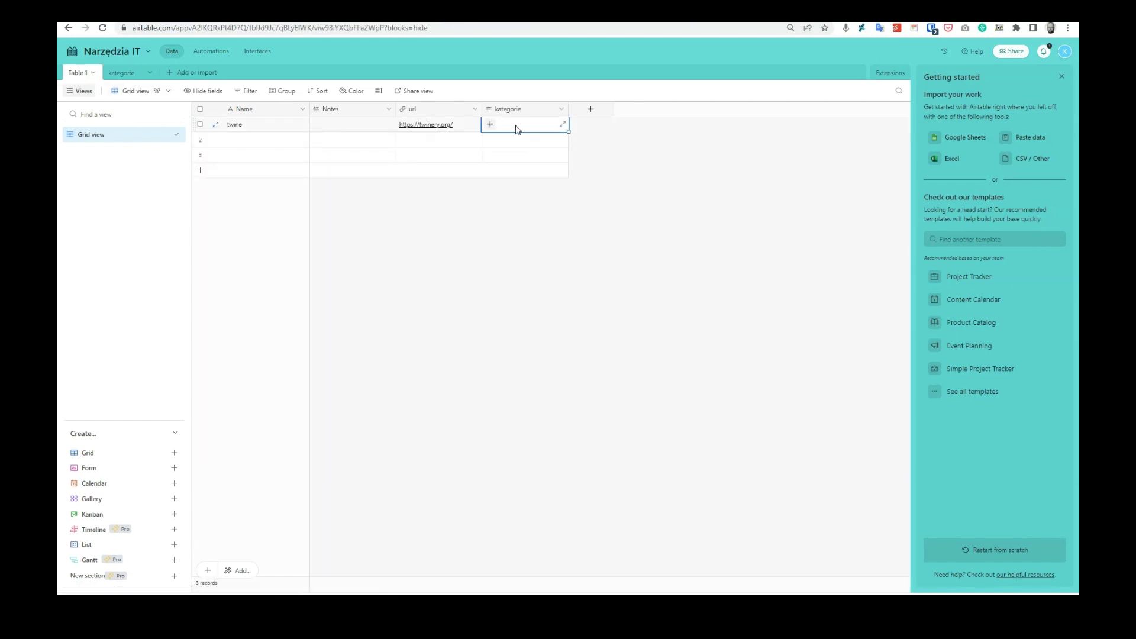
key("Return")
type("silniki ")
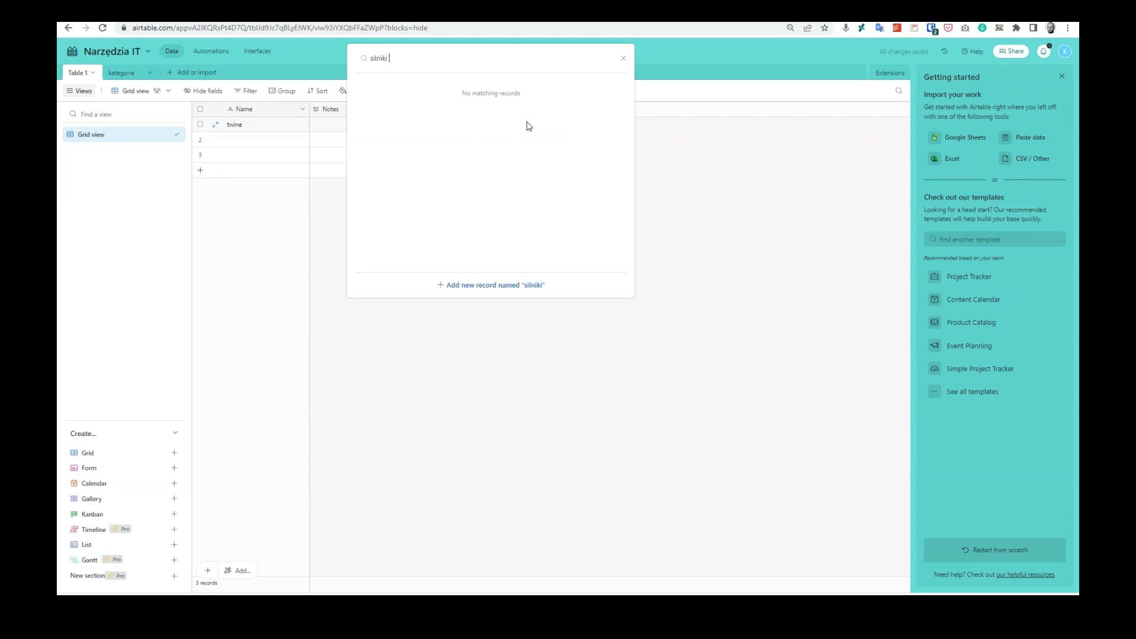
type("gier")
left_click(457, 290)
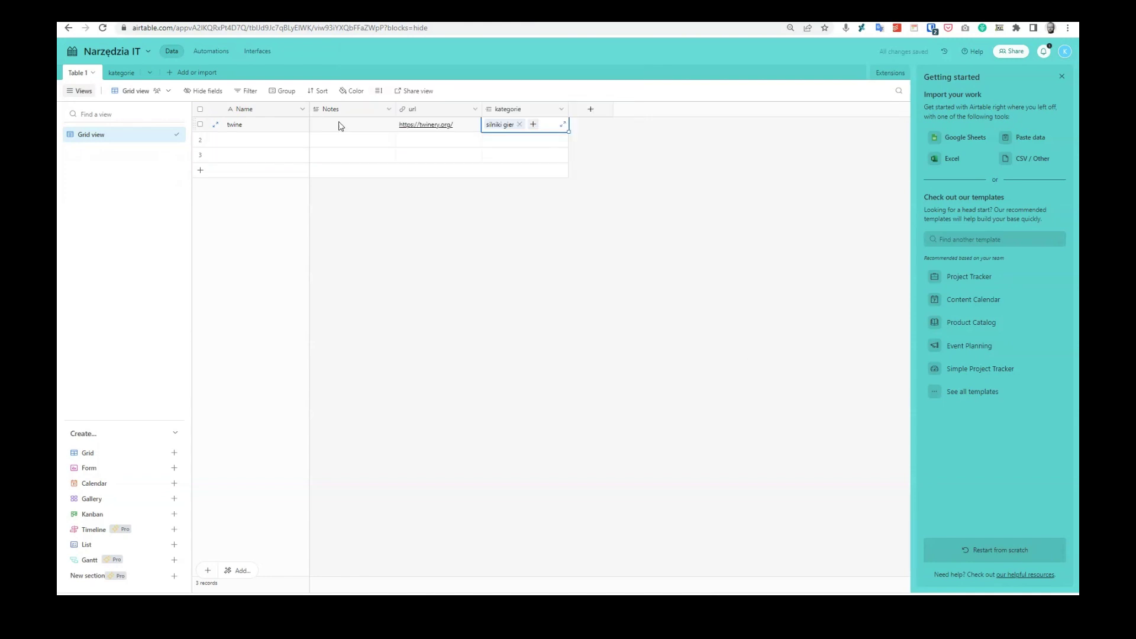
left_click(308, 144)
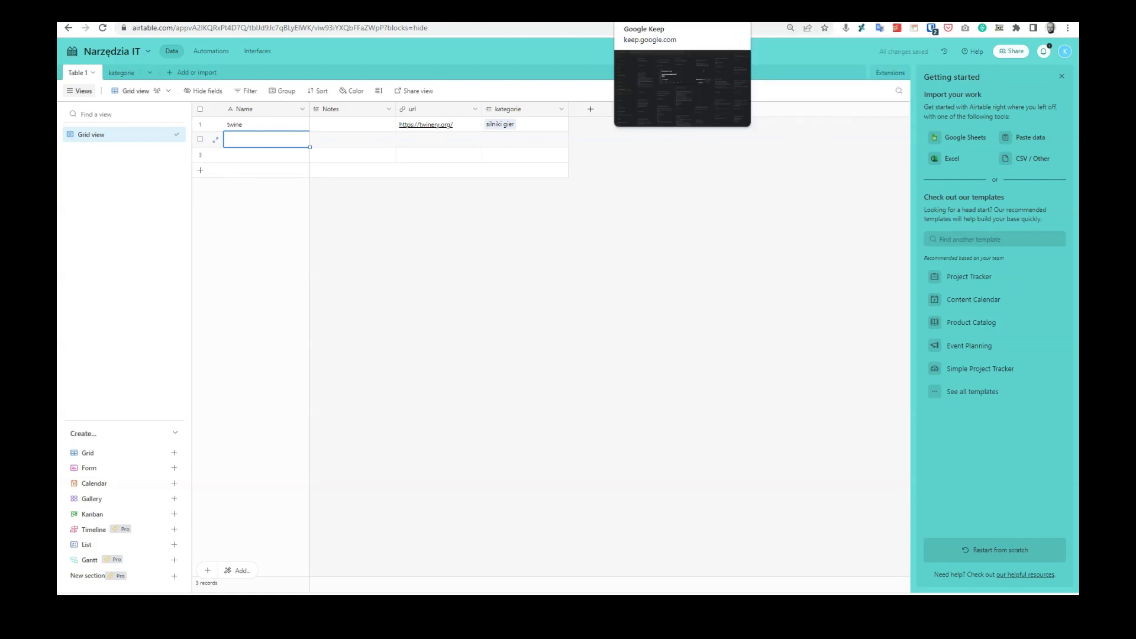
left_click(650, 13)
left_click_drag(519, 209, 411, 207)
key("ctrl+c")
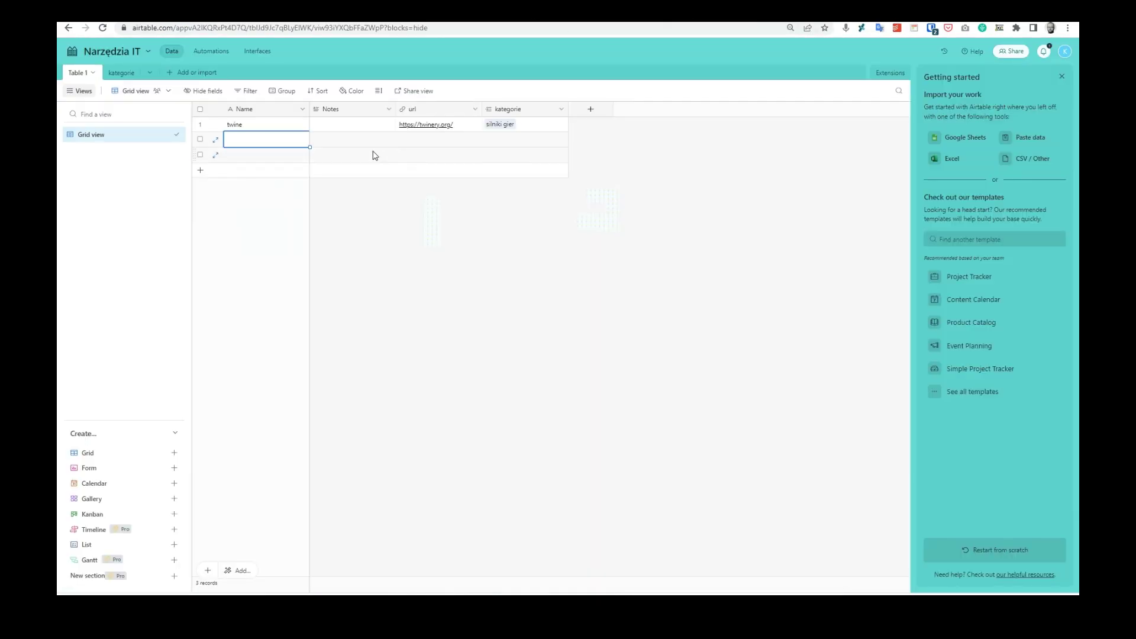
left_click(454, 142)
key("ctrl+v")
Link the second record to the "silniki gier" category and name the record "microstudio"
left_click(516, 145)
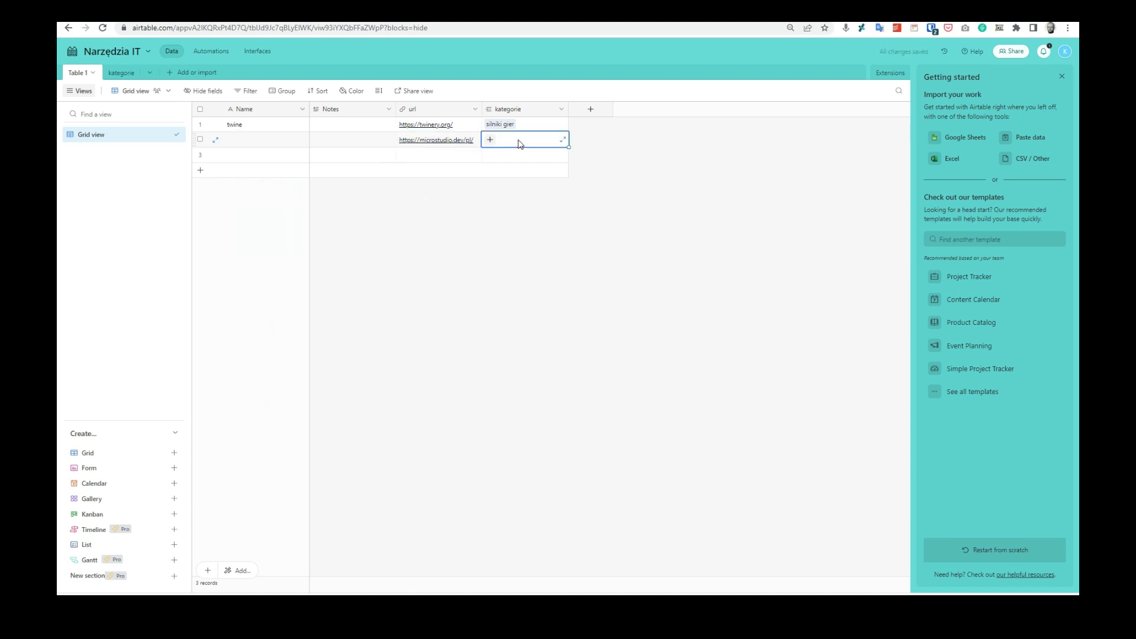
type("sil")
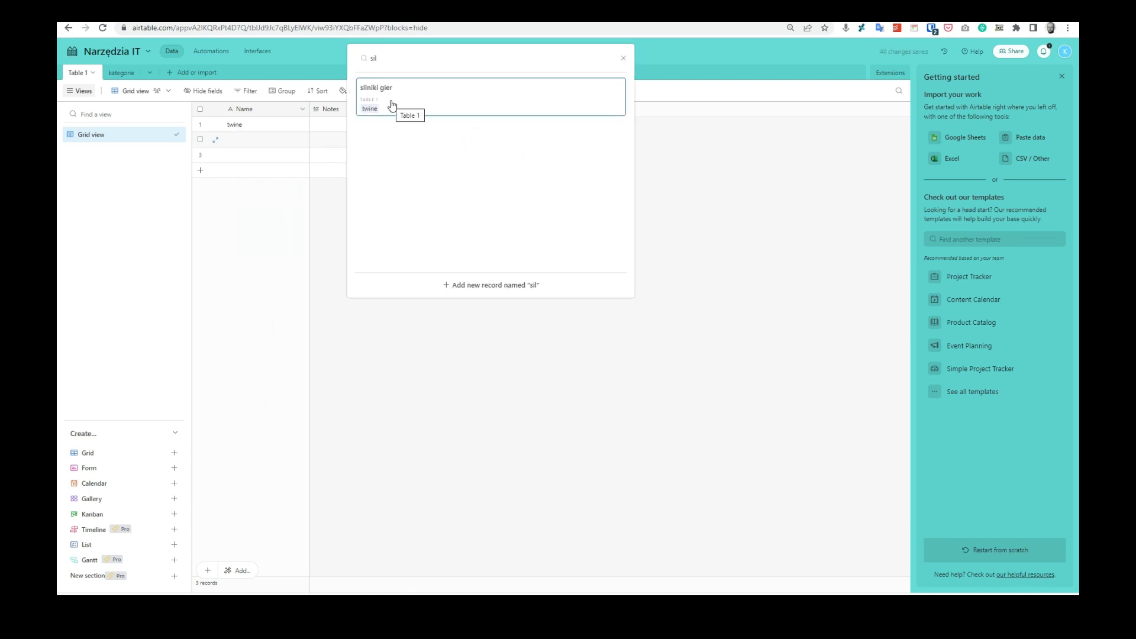
left_click(391, 105)
left_click(253, 142)
type("microstudio")
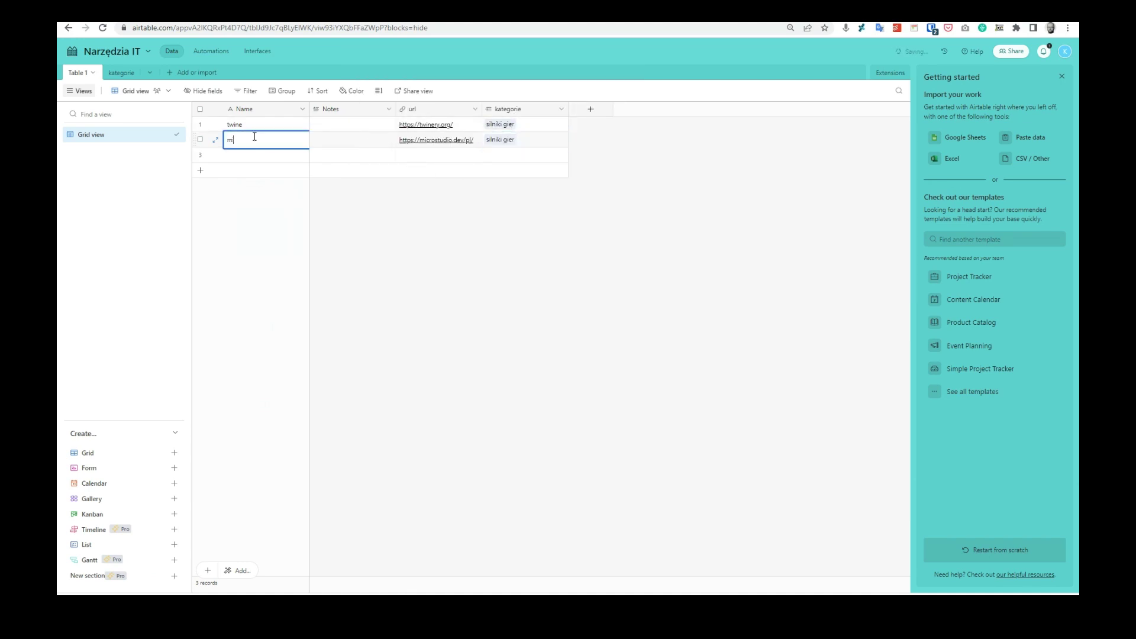
left_click(332, 122)
left_click(344, 127)
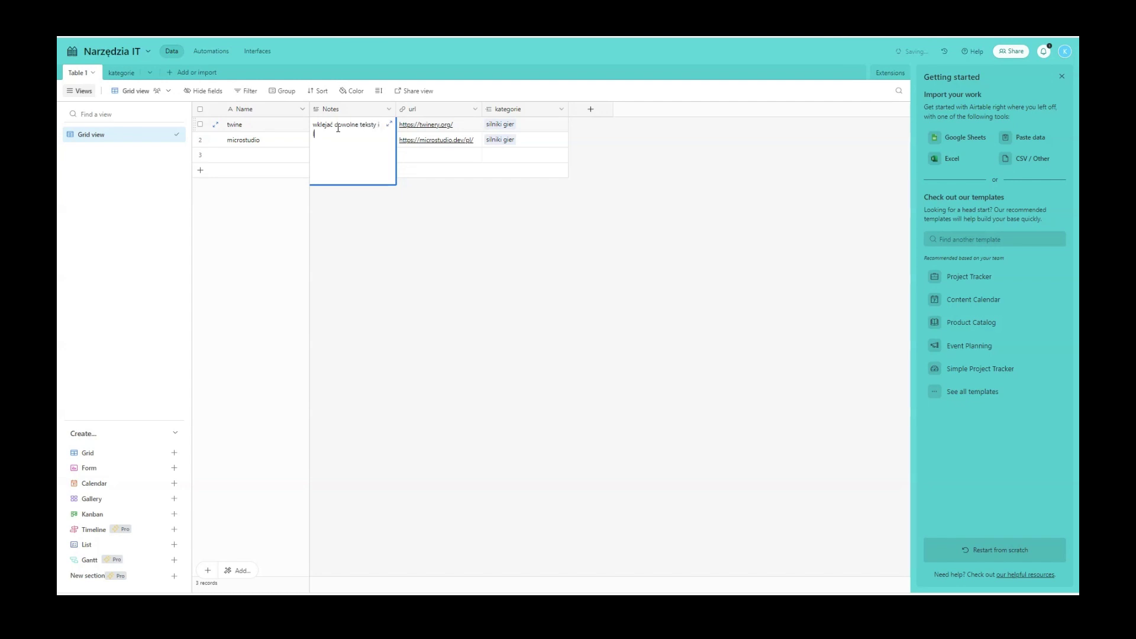
key("ctrl+v")
key("Escape")
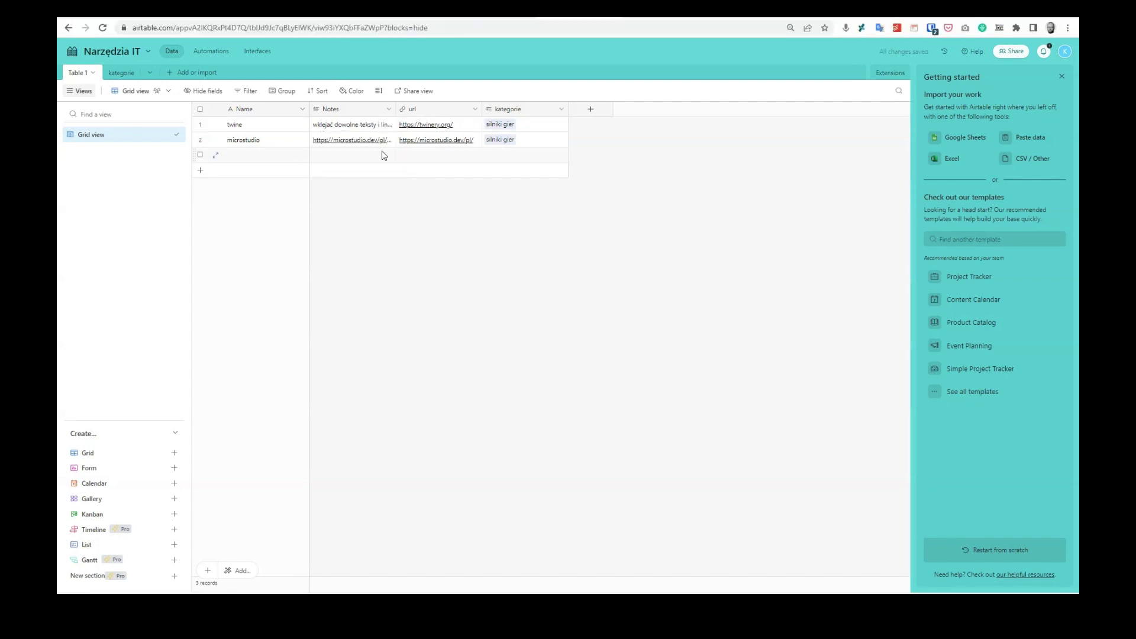
Expand the microstudio record to review its notes, url and linked category, and close it again
left_click(284, 142)
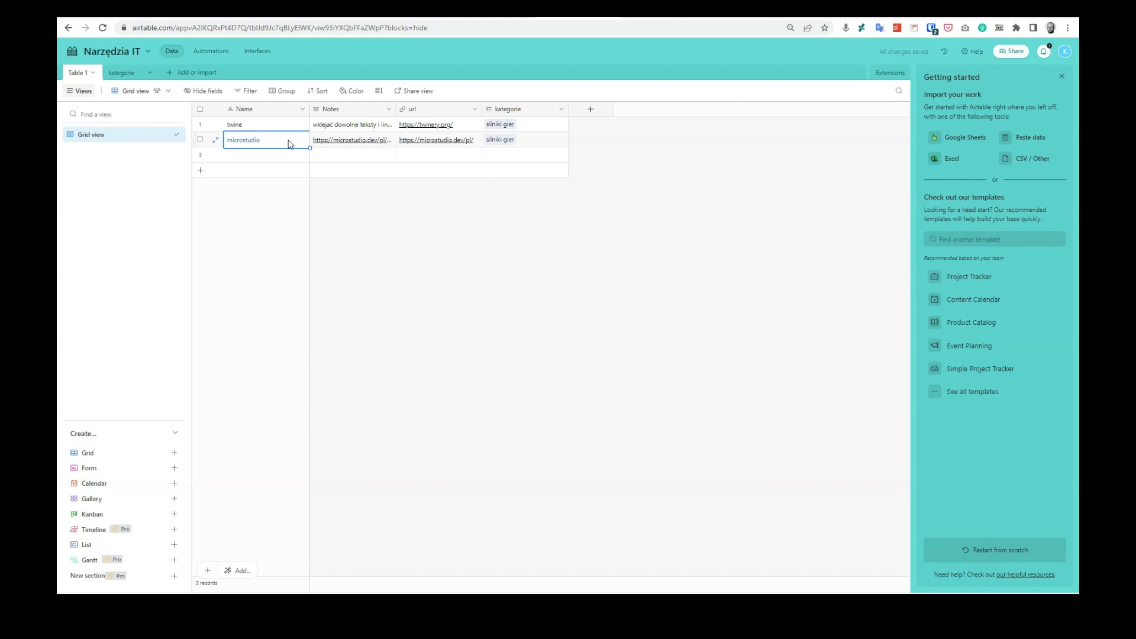
left_click(217, 141)
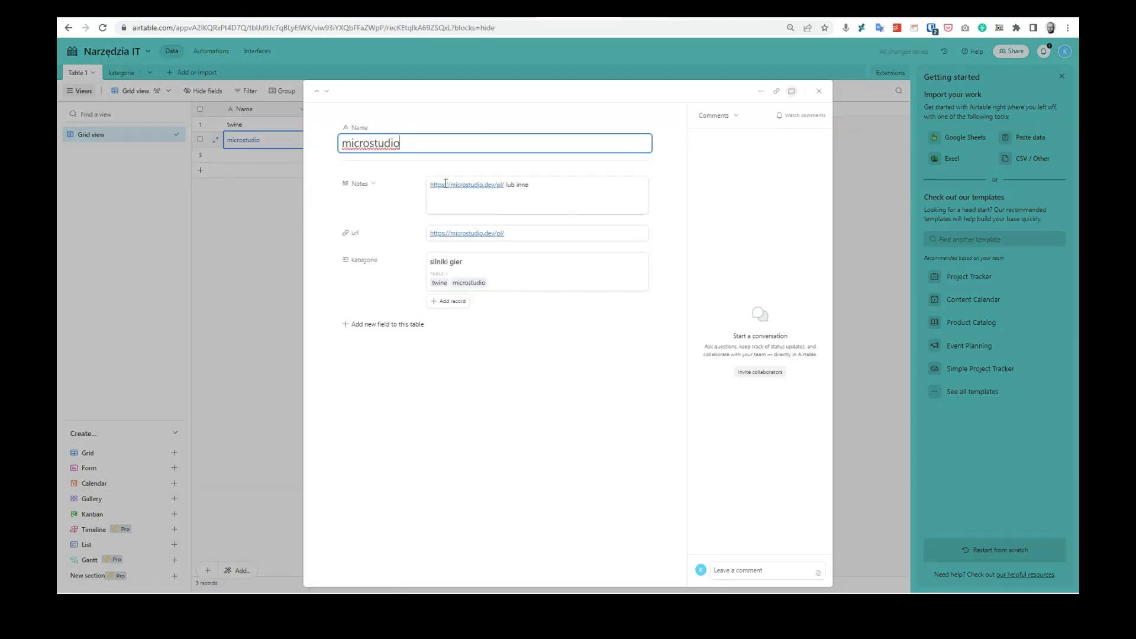
left_click(468, 184)
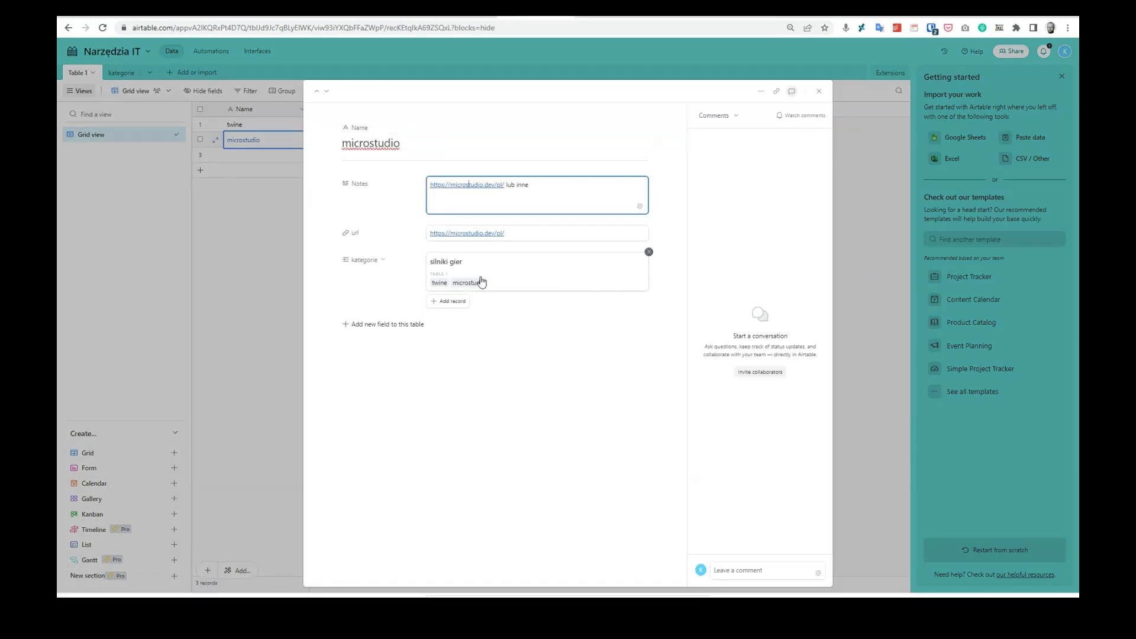
left_click(820, 91)
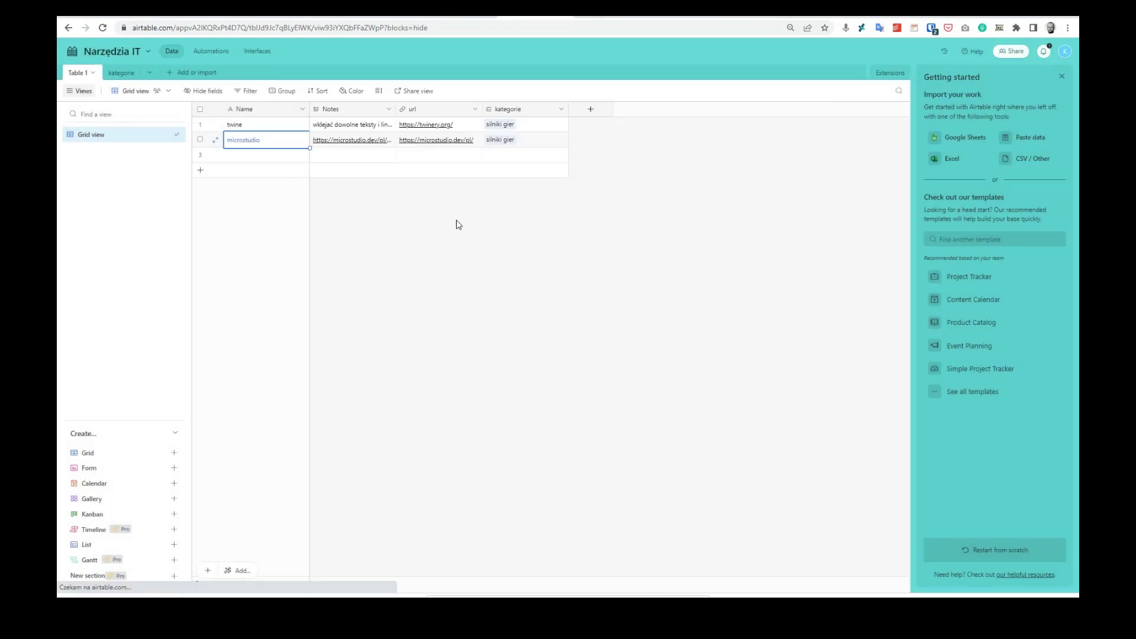
Add a field named "technologie" that links to records in a new table also named "technologie"
left_click(590, 110)
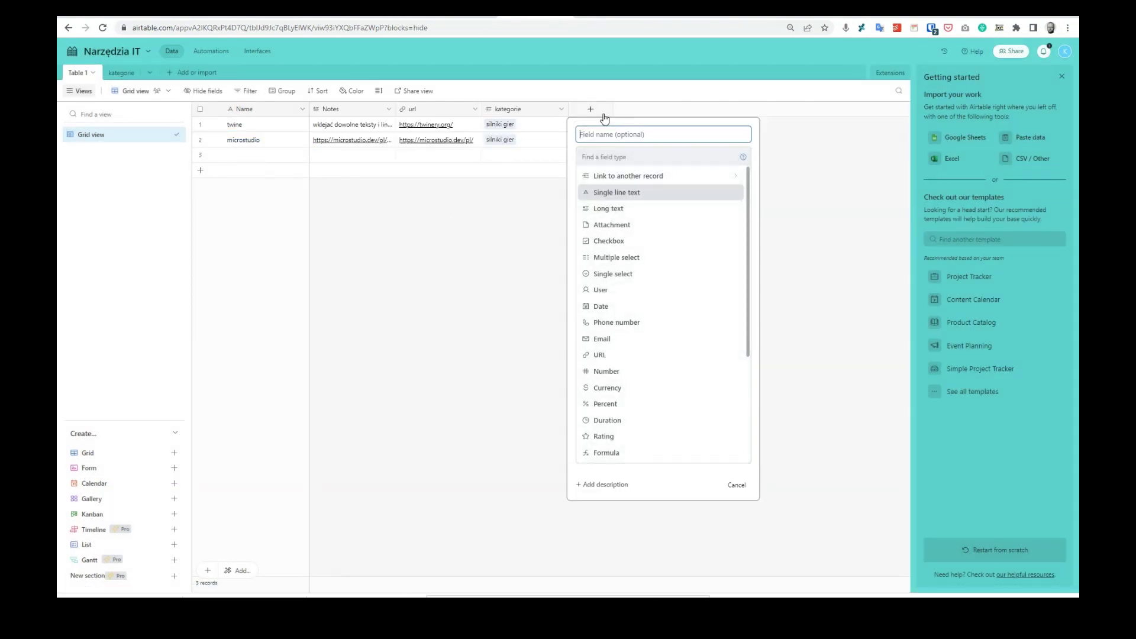
type("technologie")
left_click(627, 178)
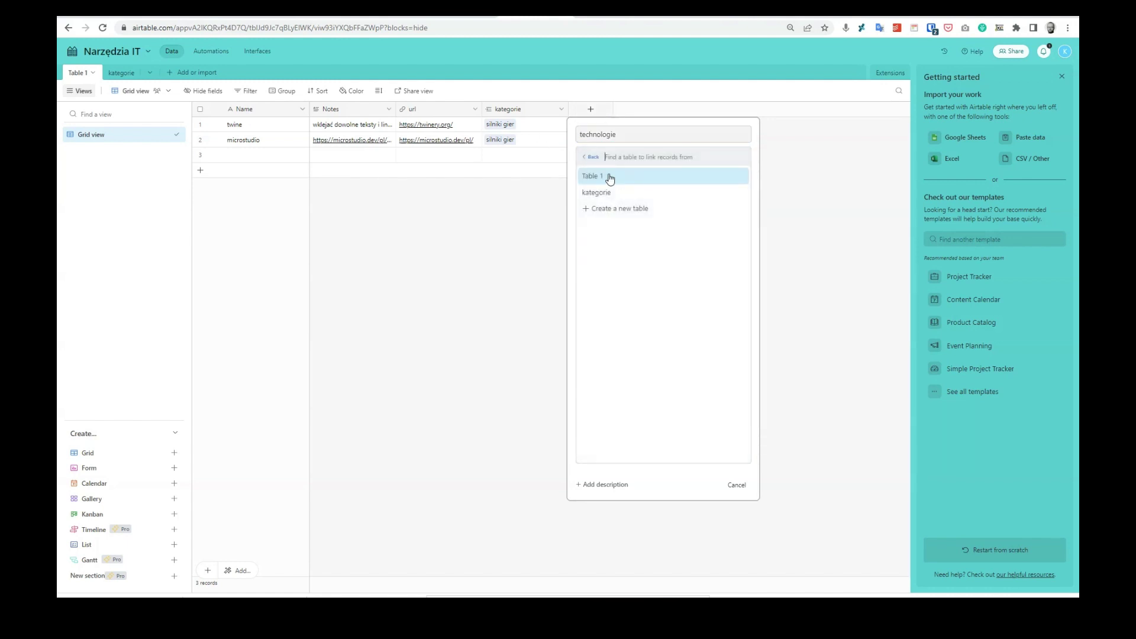
left_click(617, 210)
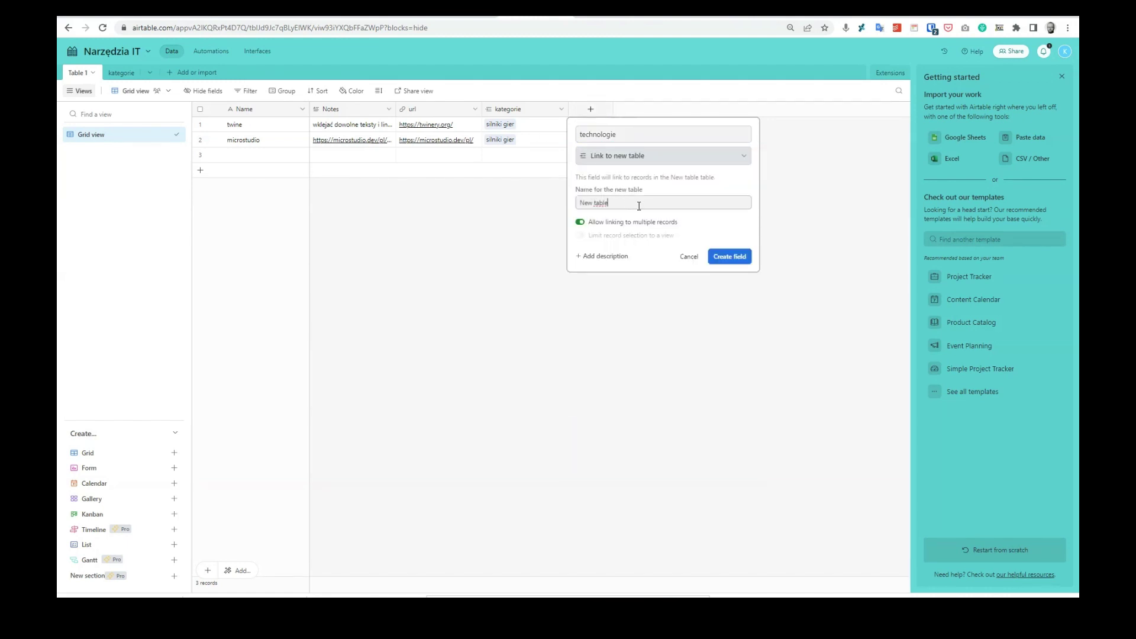
left_click_drag(639, 203, 546, 201)
type("technologie")
left_click(729, 256)
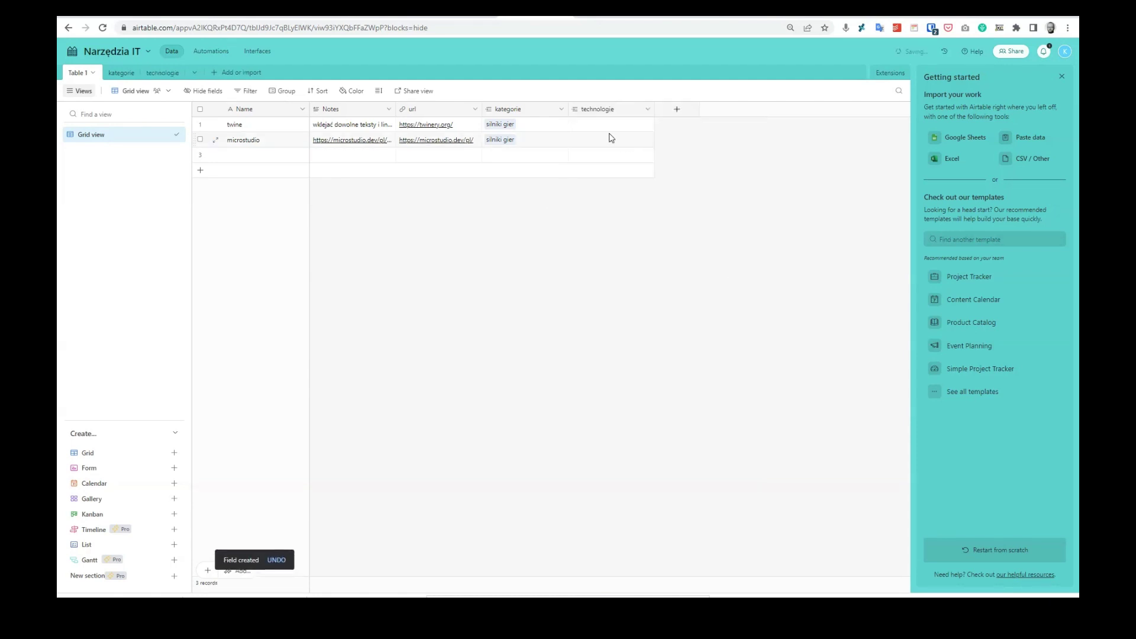
Link the twine record to a new technology record named "electron" in its technologie field
left_click(598, 126)
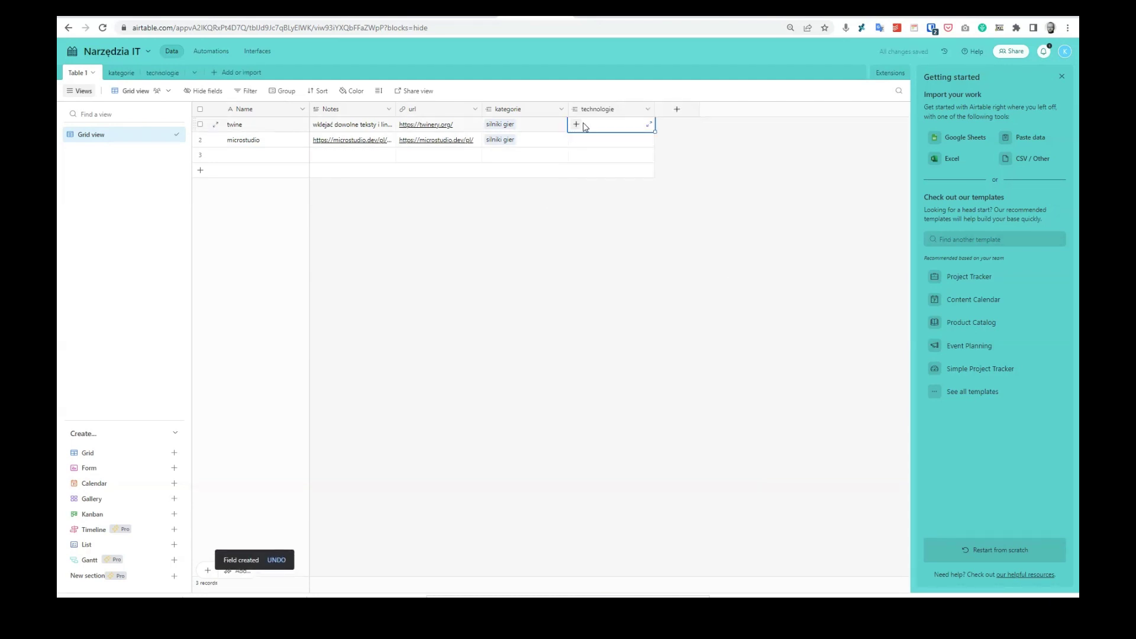
left_click(576, 124)
type("electro")
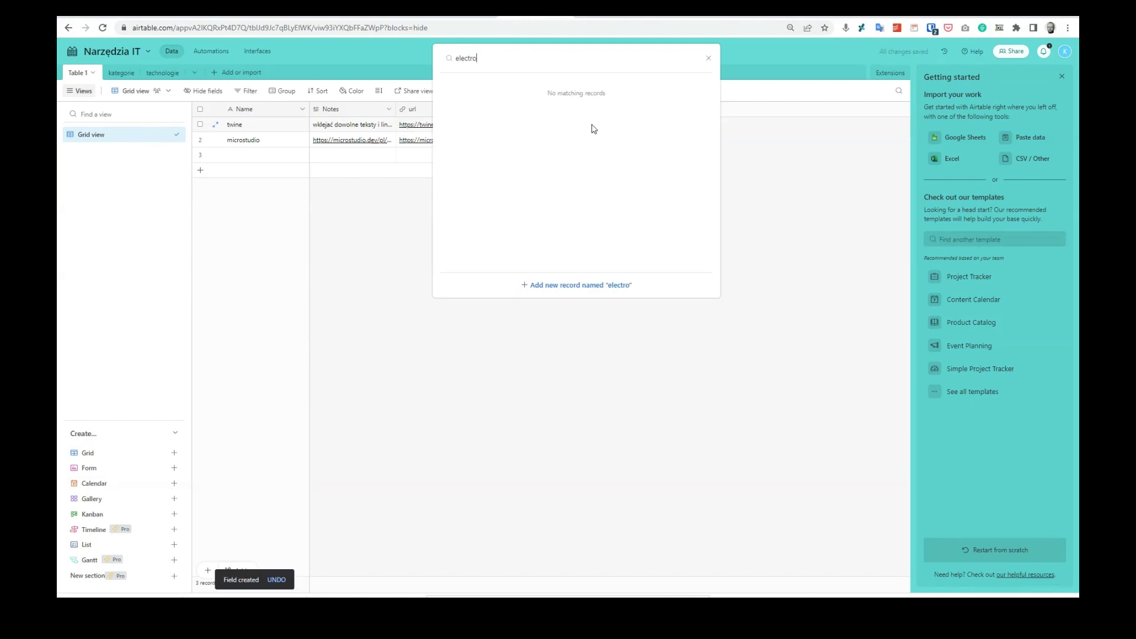
type("n")
left_click(616, 286)
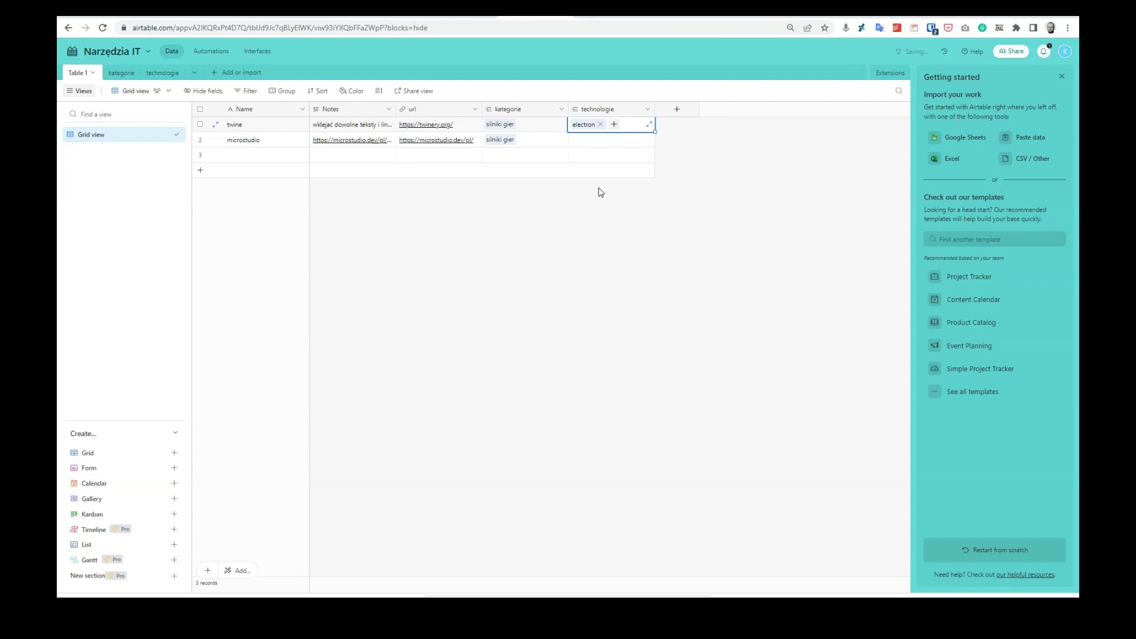
Link the microstudio record to a new technology record named "c#" in its technologie field
left_click(578, 140)
left_click(575, 141)
type("c#")
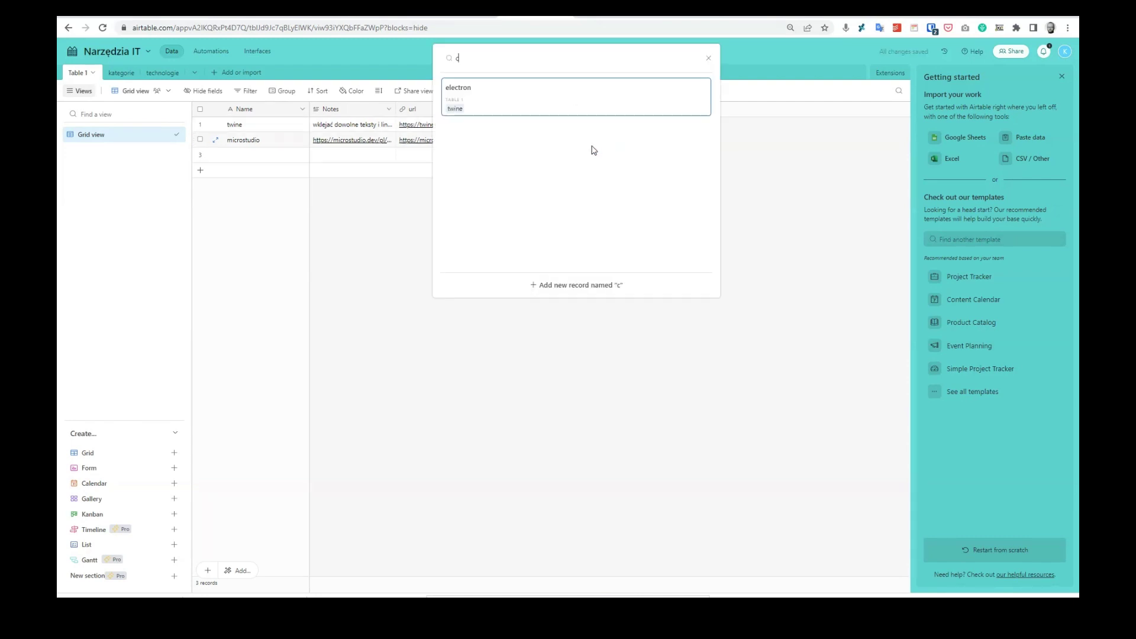
key("BackSpace")
type("#")
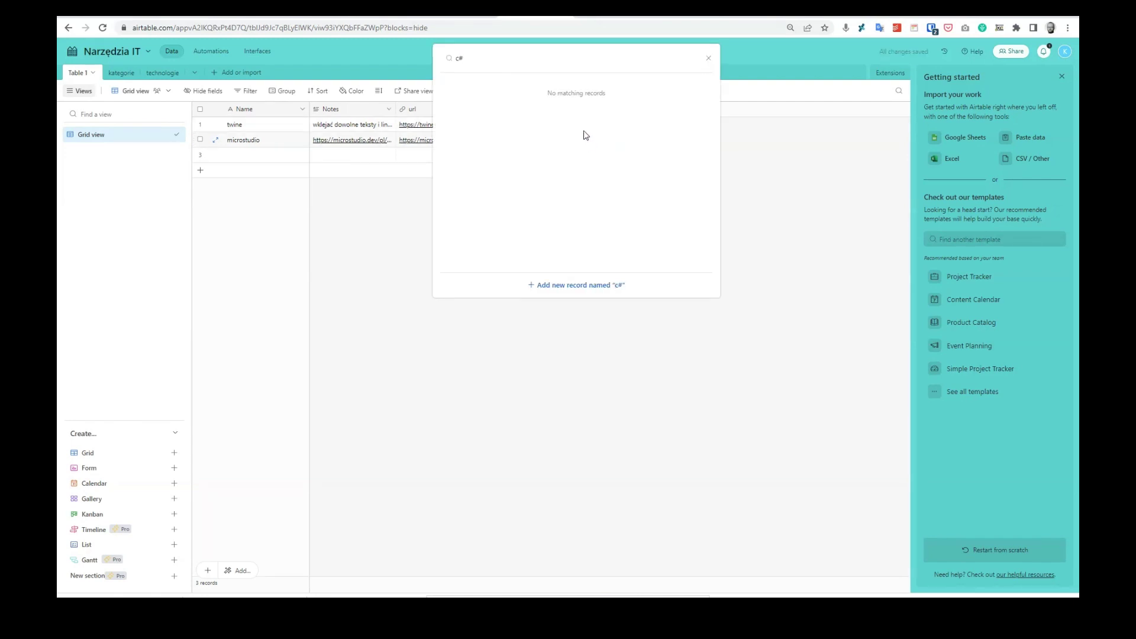
left_click(589, 286)
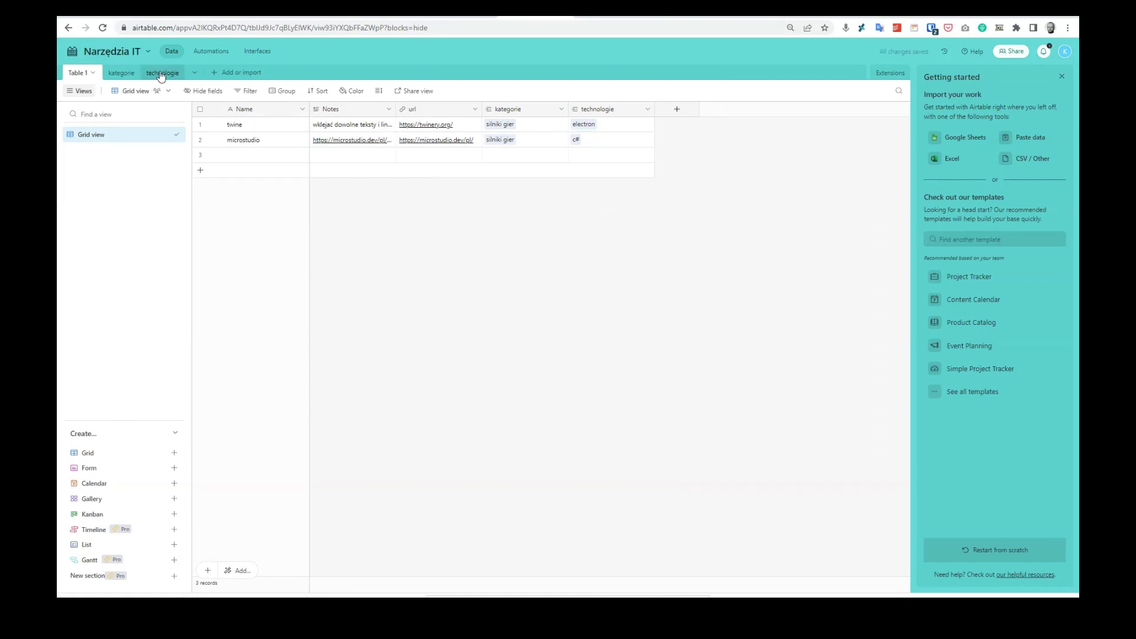
Check the records in the technologie table and rename Table 1 to "narzędzia"
left_click(161, 74)
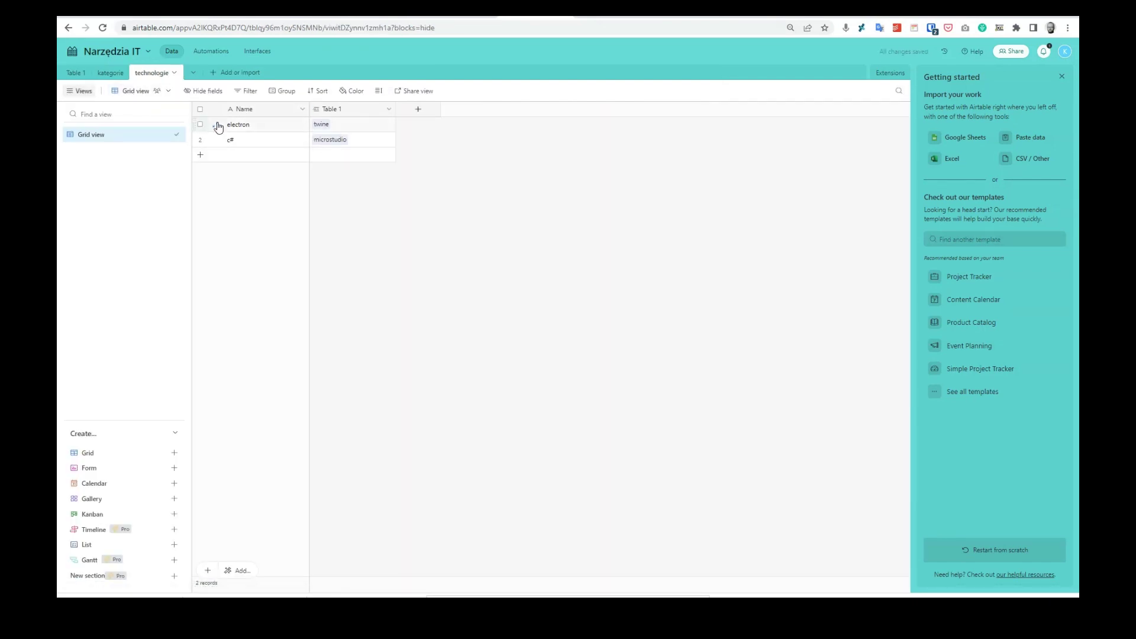
left_click(78, 73)
double_click(79, 73)
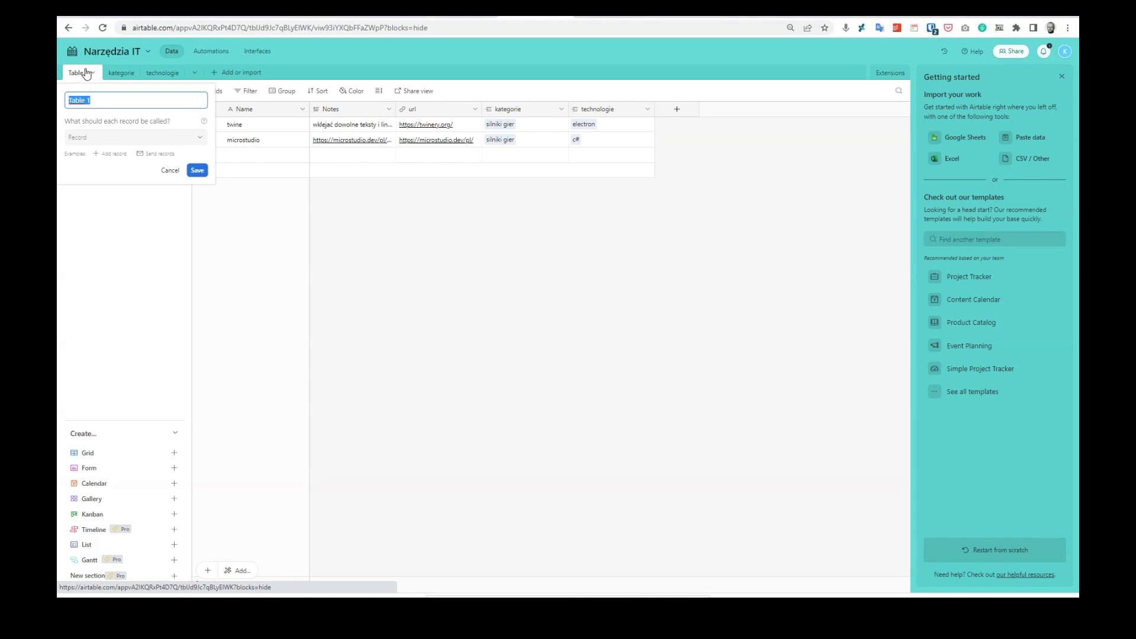
type("narzędzia")
key("Return")
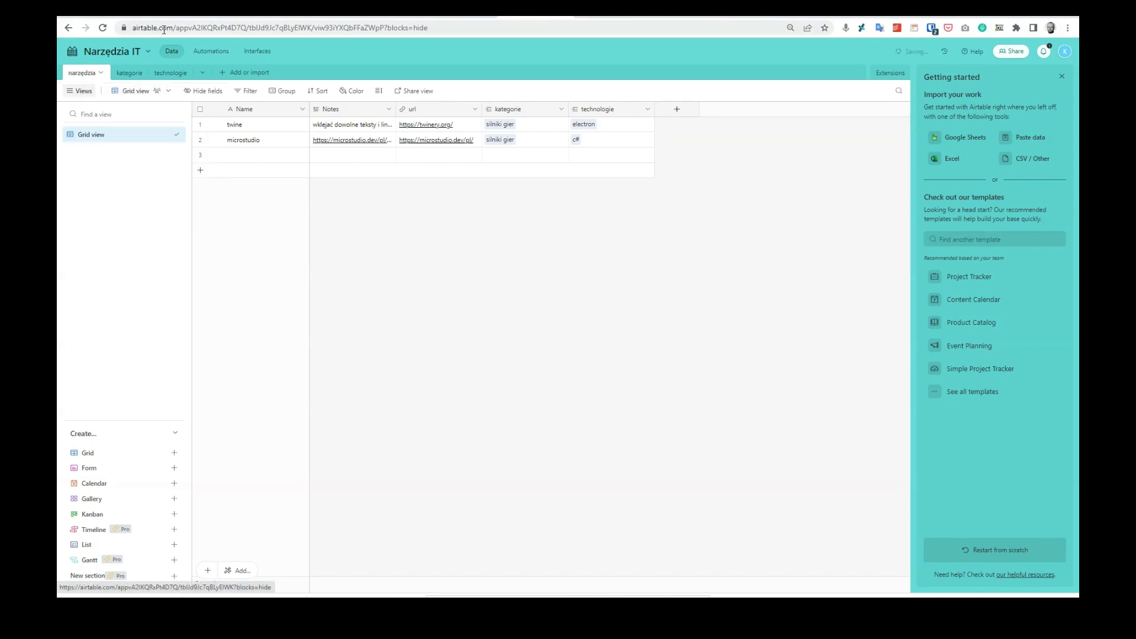
Rename the technologie field to "Technologie" with a capital T
double_click(608, 111)
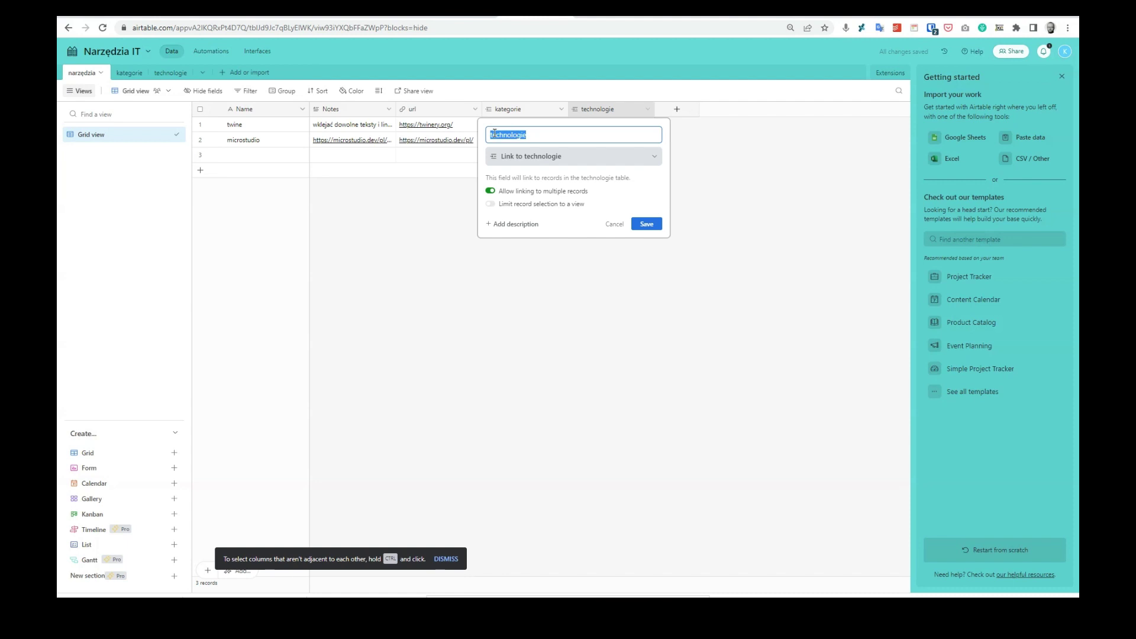
key("Left")
left_click(646, 224)
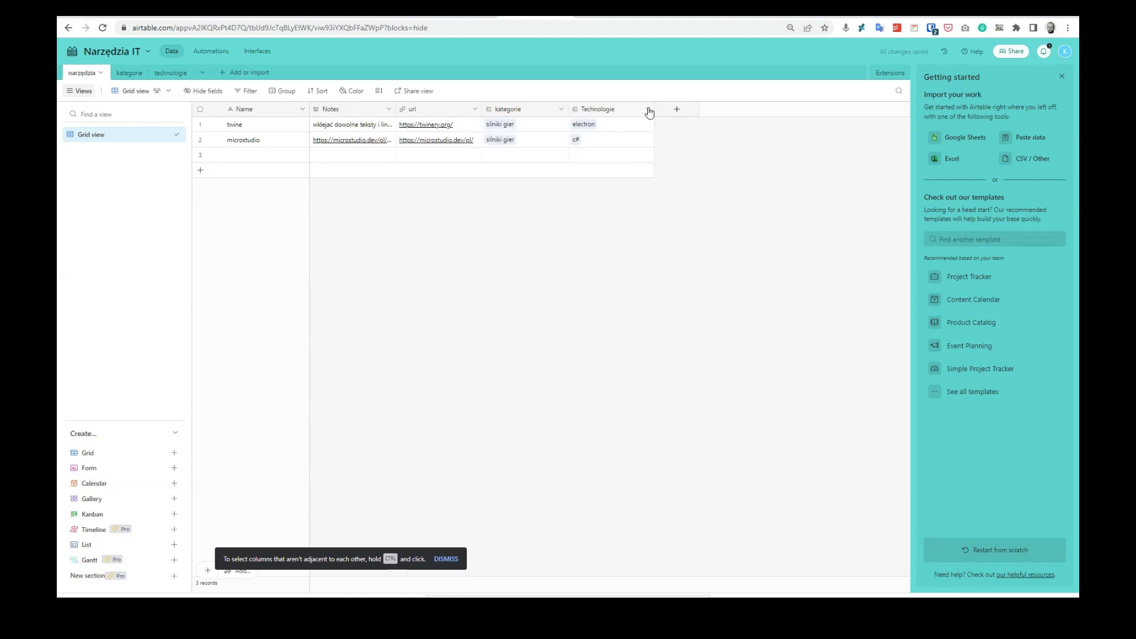
Convert the Technologie field to the Multiple select type, keeping colored options on and accepting the impact on dependencies
double_click(627, 111)
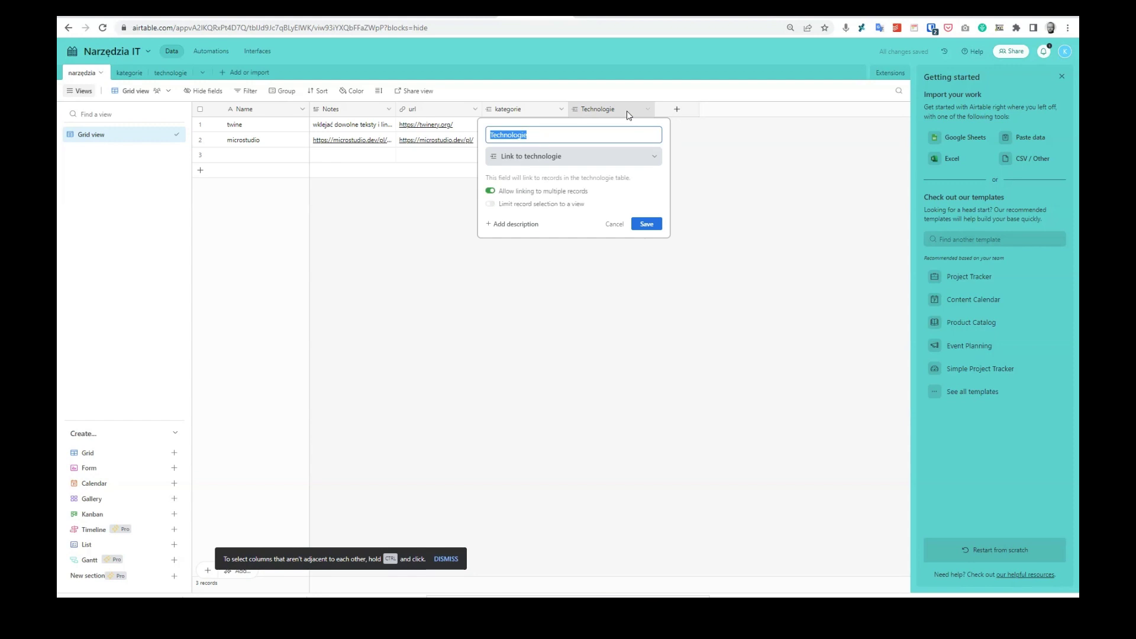
left_click(613, 162)
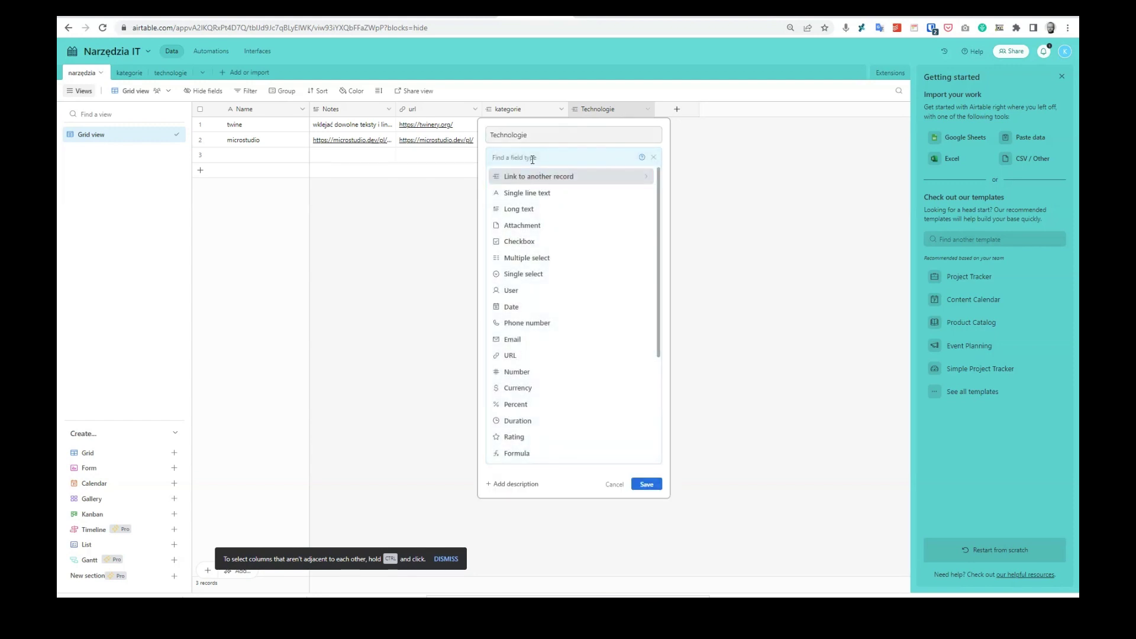
left_click(539, 257)
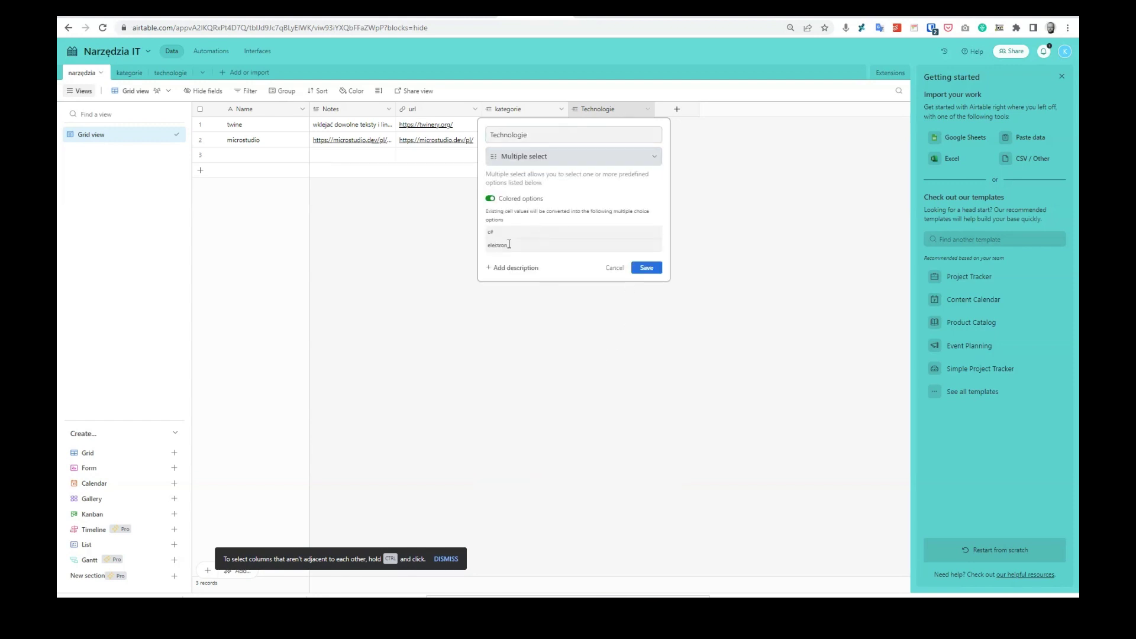
left_click(646, 269)
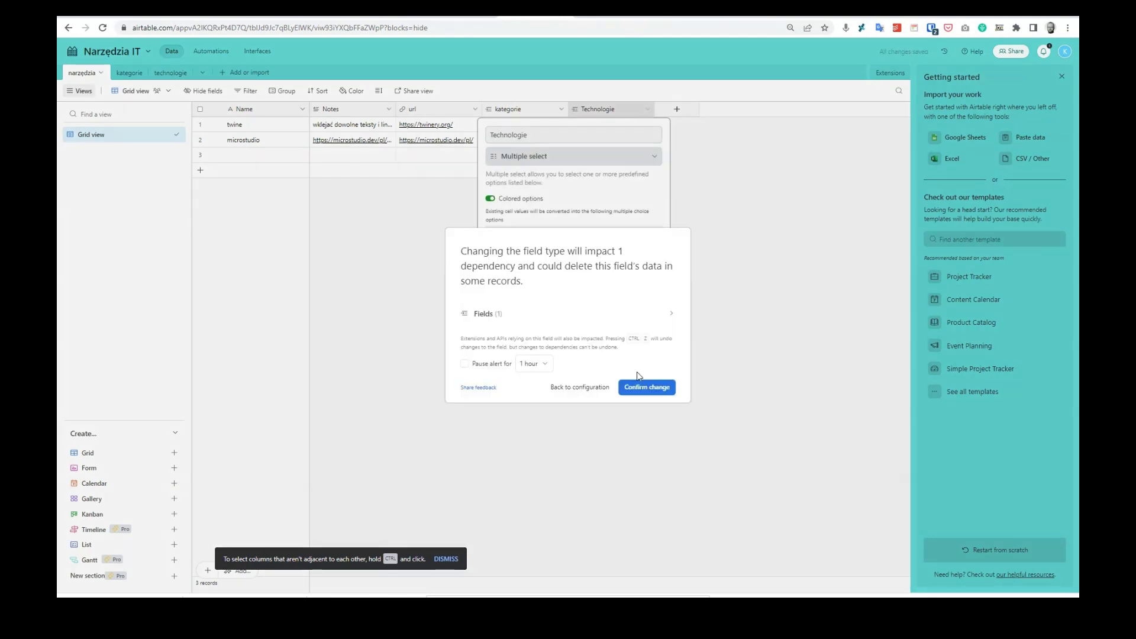
left_click(647, 388)
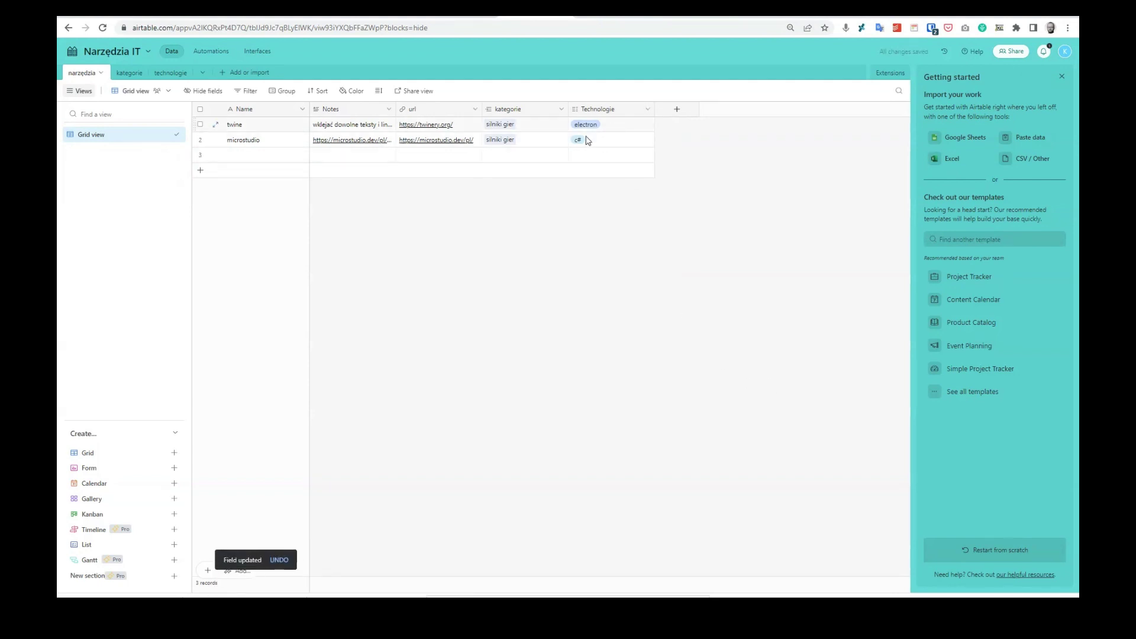
Assign both the electron and c# options to the third record's Technologie field
left_click(588, 156)
left_click(588, 155)
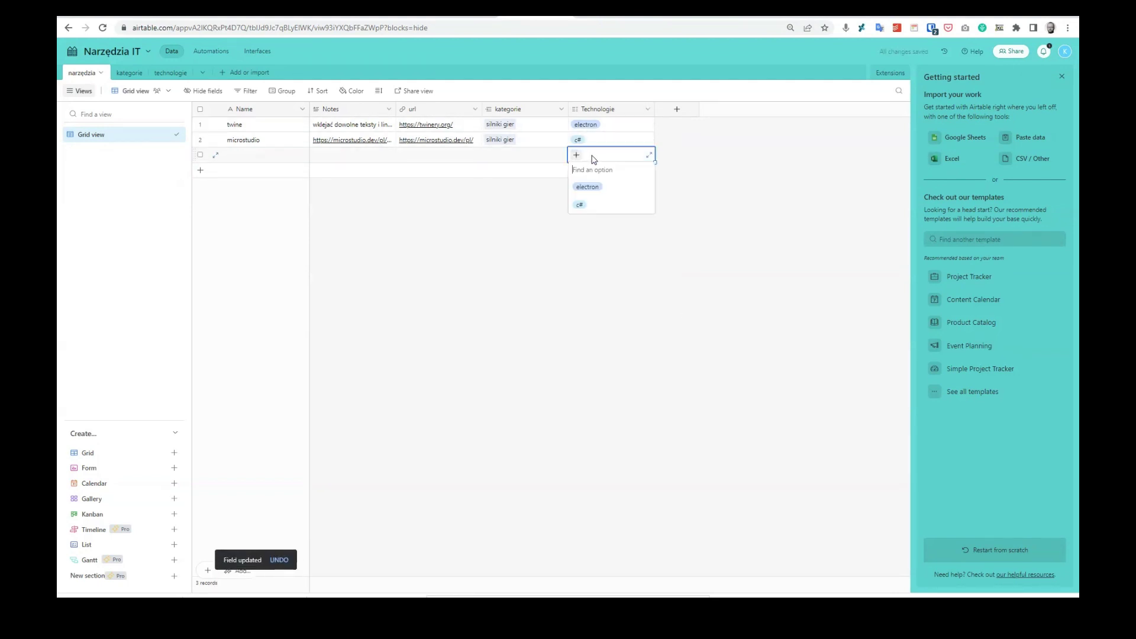
left_click(605, 187)
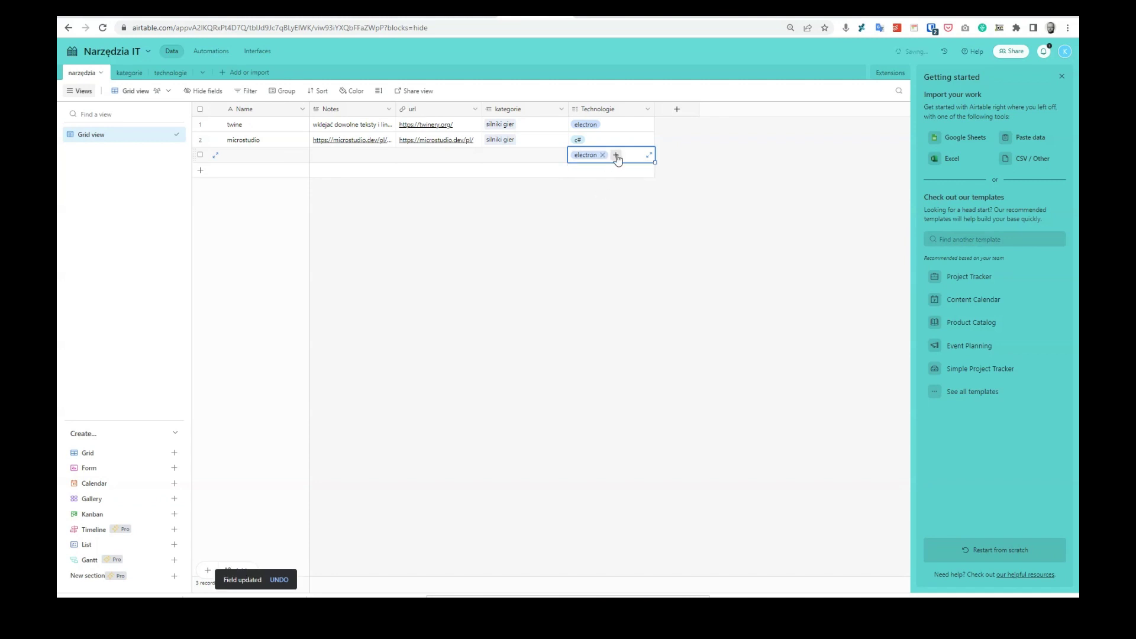
left_click(602, 189)
Examine microstudio's Technologie value, look through the kategorie and technologie tables, and return to narzędzia
left_click(614, 141)
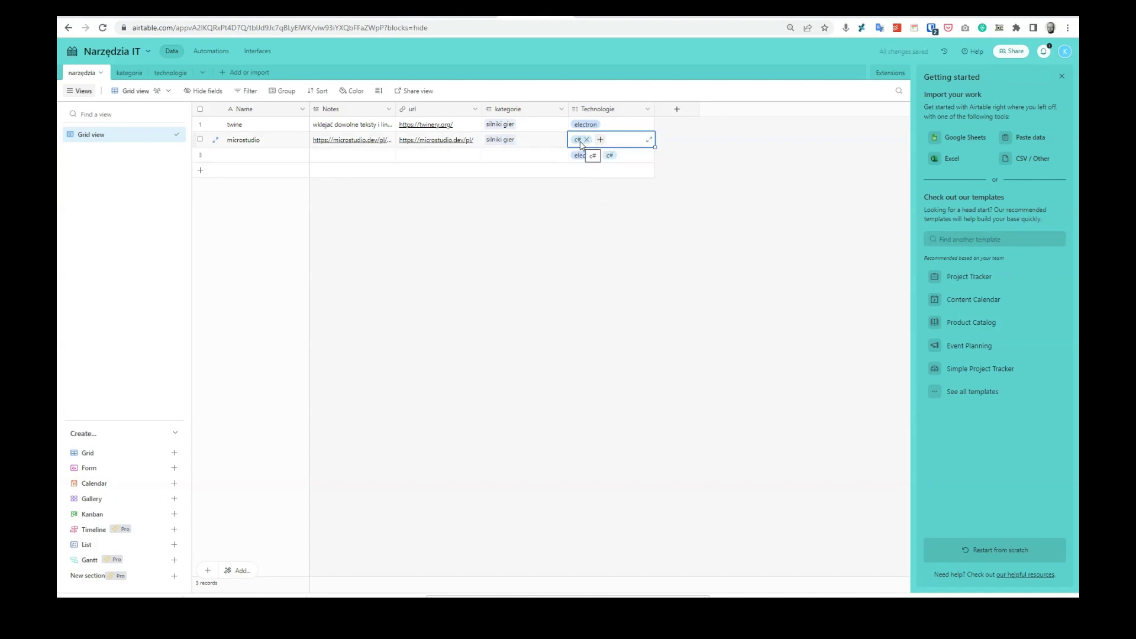
left_click(586, 142)
left_click(707, 145)
left_click(129, 72)
left_click(171, 73)
left_click(67, 73)
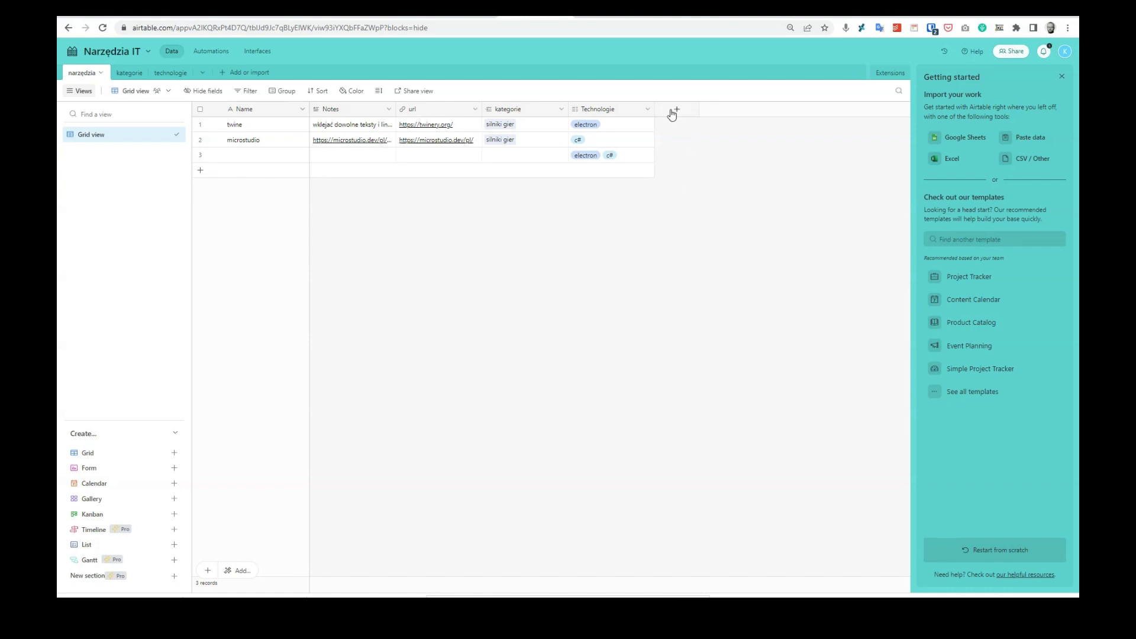
Reorder the columns so that Technologie comes before kategorie and url comes before Notes
left_click_drag(603, 112, 497, 116)
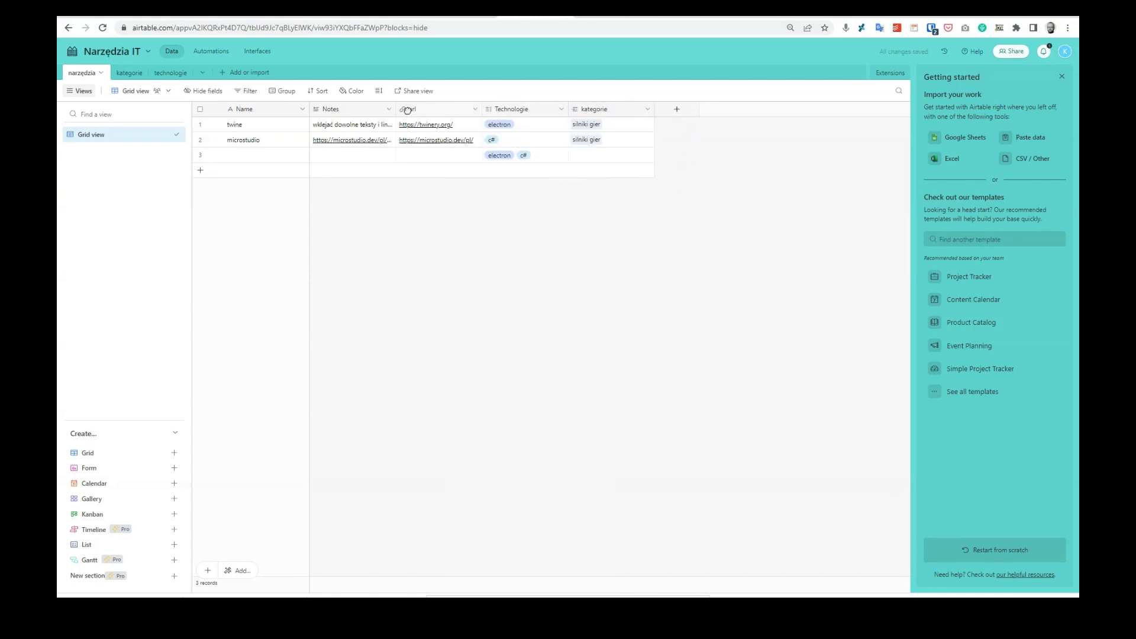
left_click_drag(407, 111, 323, 110)
left_click(247, 92)
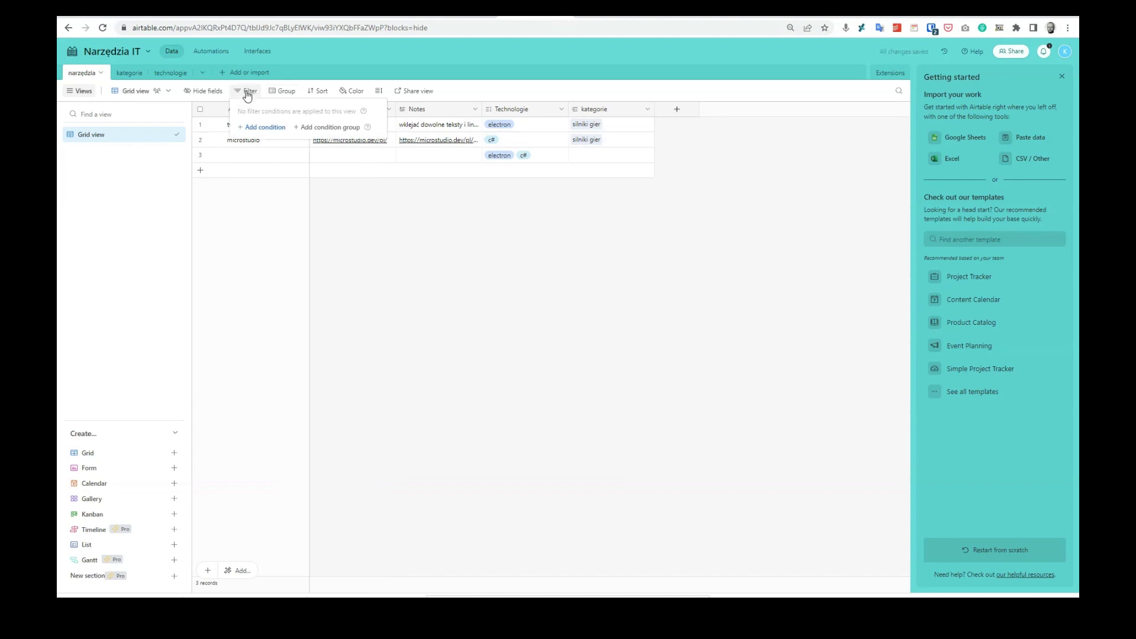
left_click(286, 92)
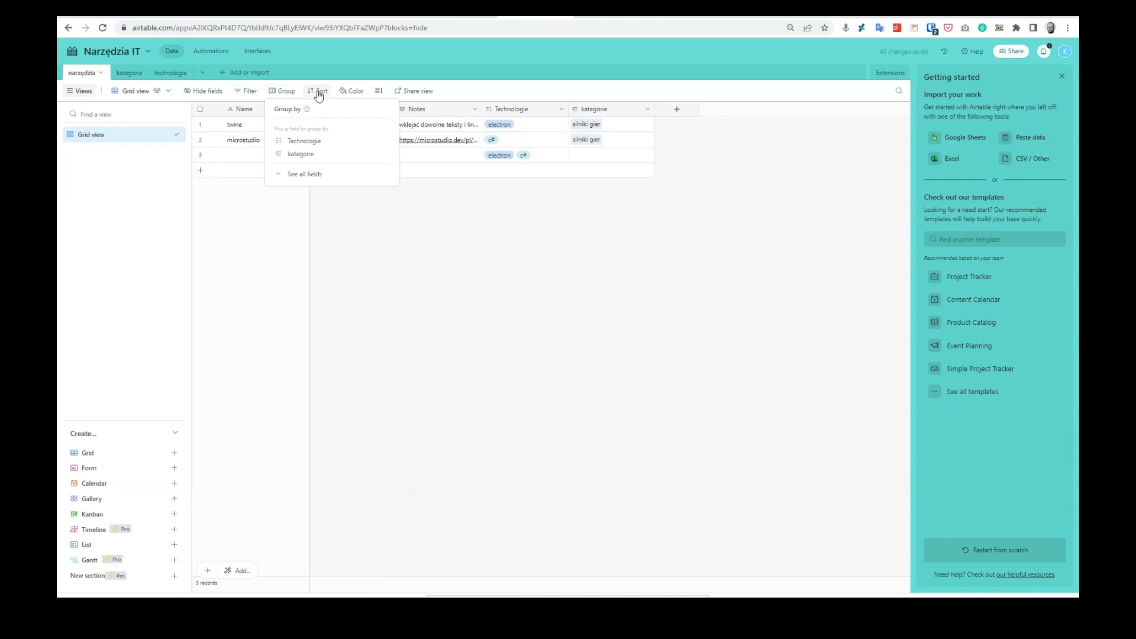
left_click(448, 271)
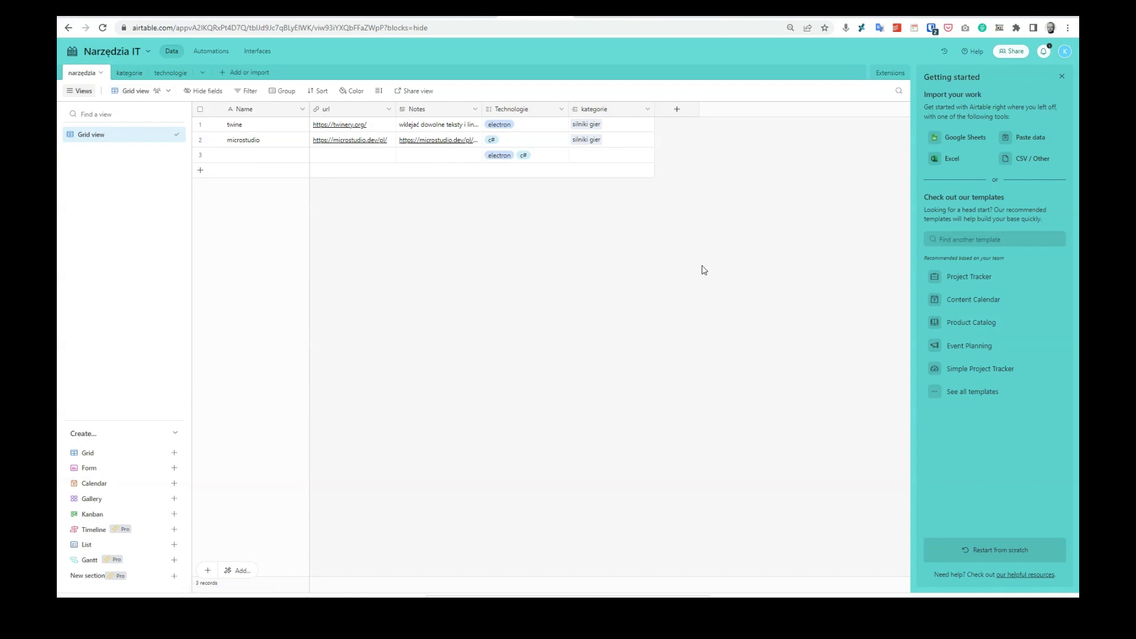
left_click(1061, 77)
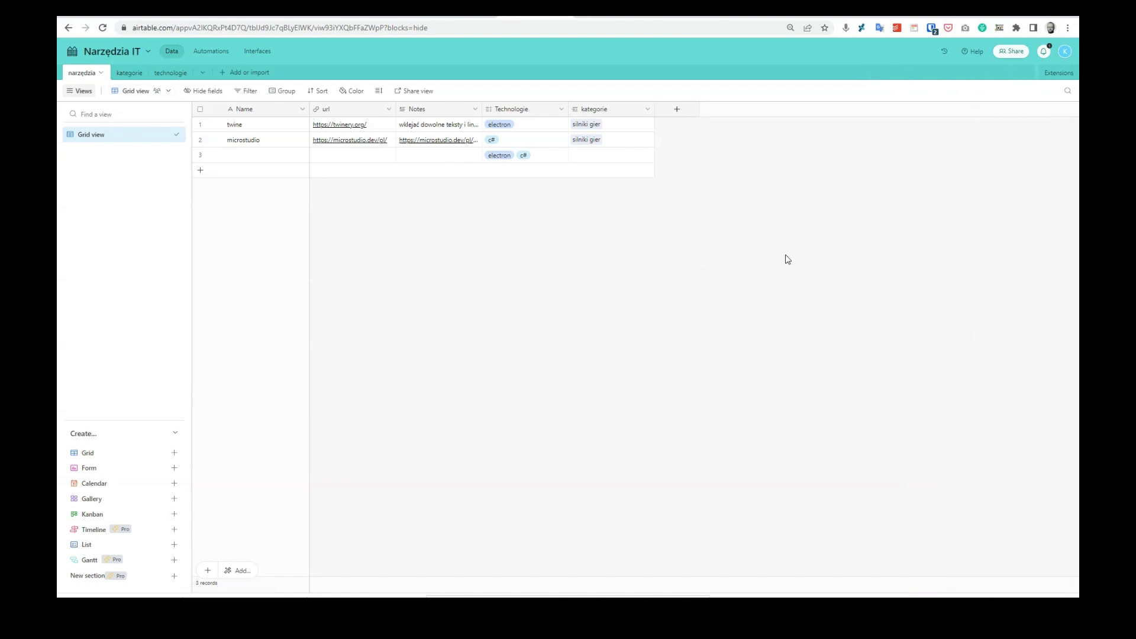
right_click(615, 125)
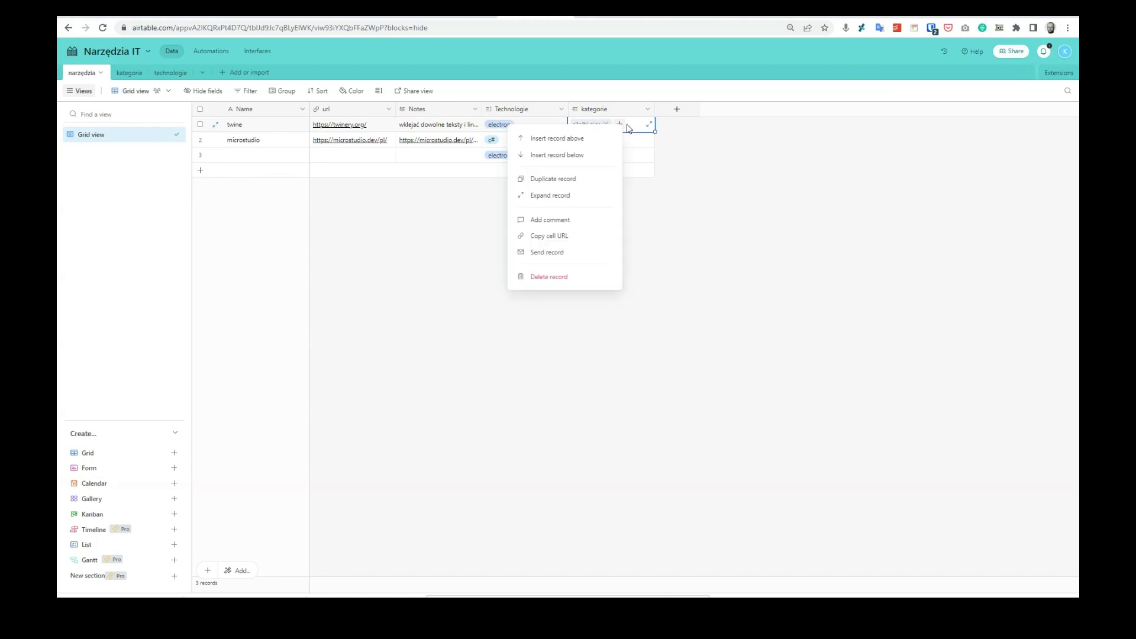
left_click(551, 221)
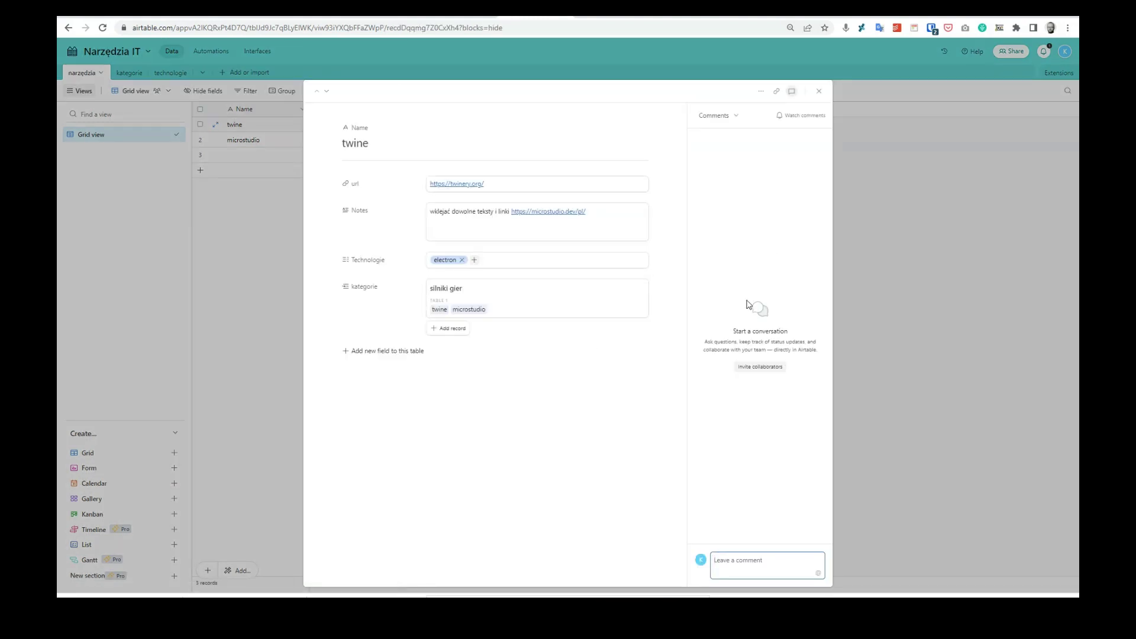
type("kjomentarz")
key("Return")
type("https://microstudio.dev/pl/")
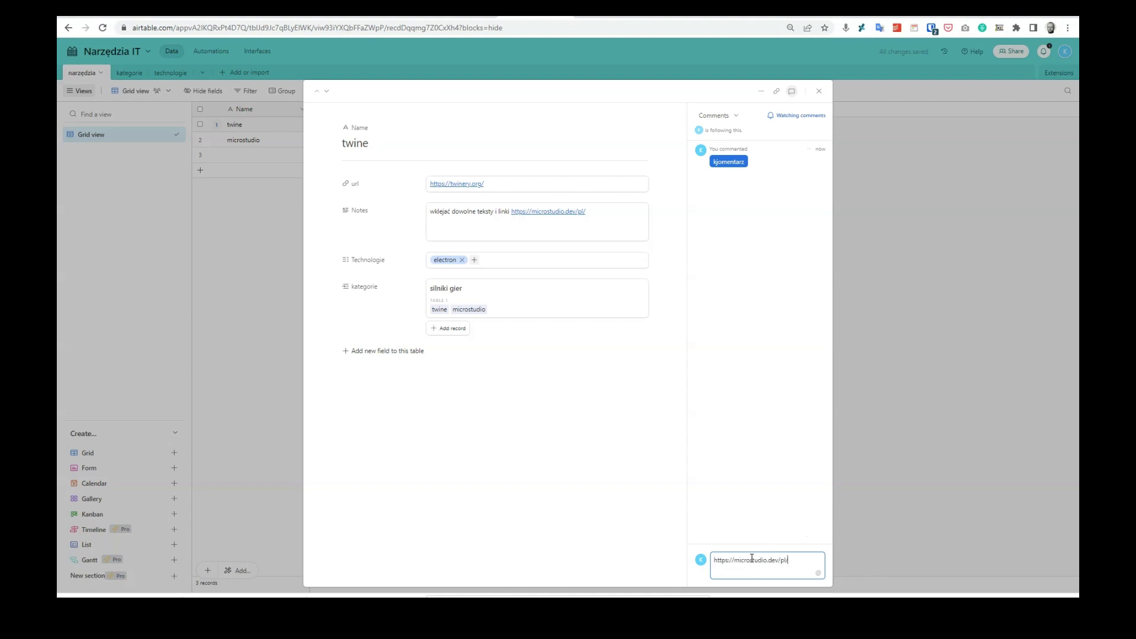
key("Return")
left_click(888, 379)
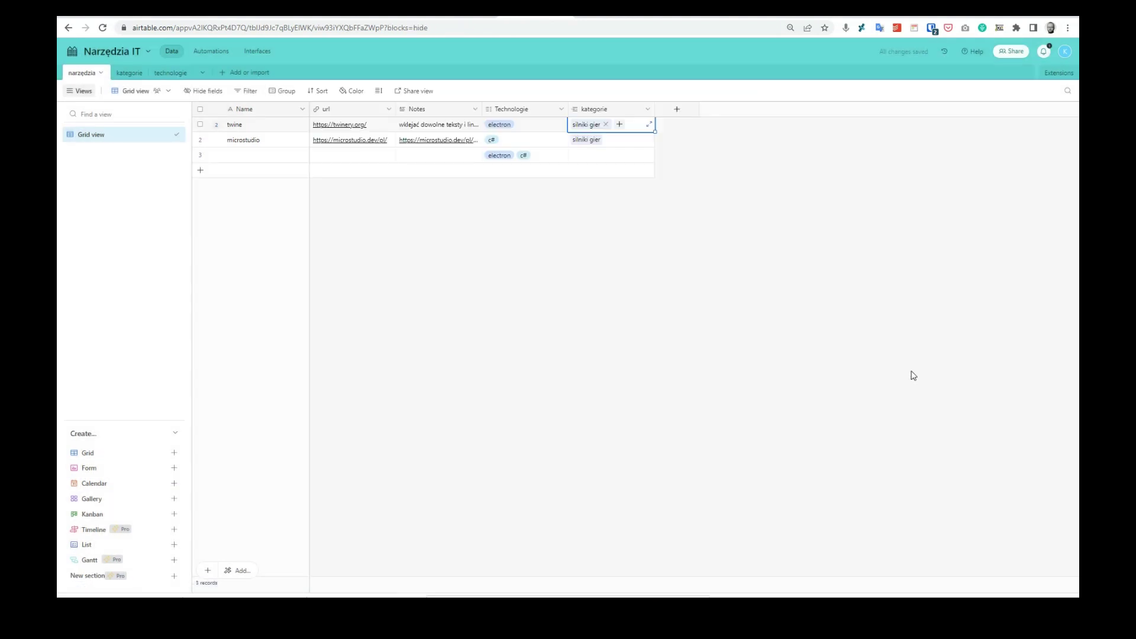
Reopen the twine record to check its comments, and look through the field types offered for a new field without adding one
left_click(216, 125)
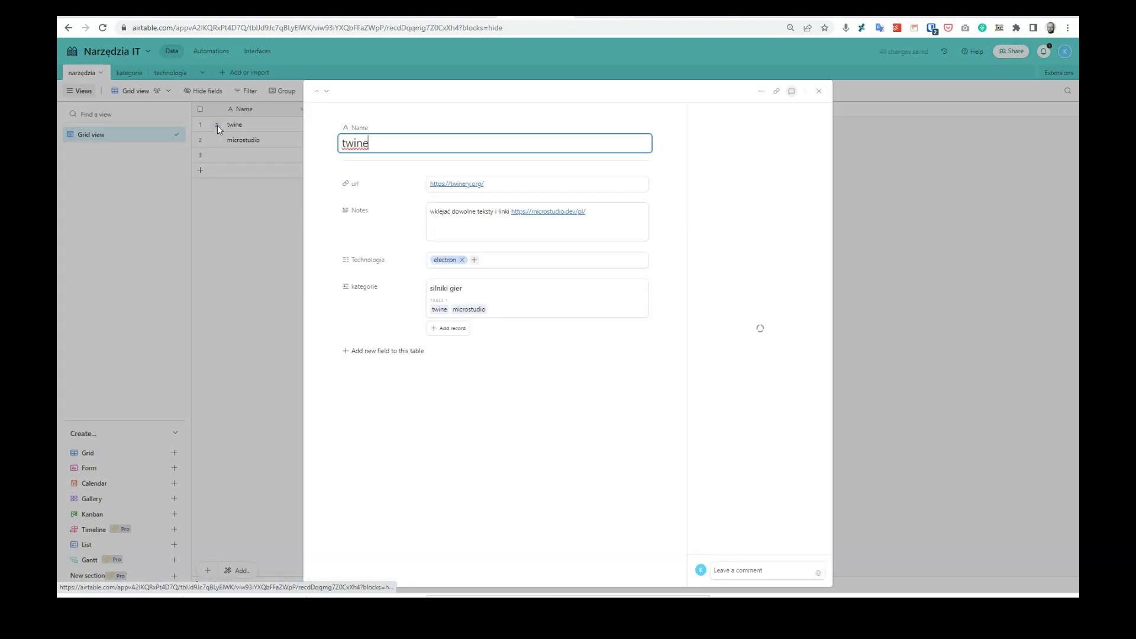
left_click(818, 90)
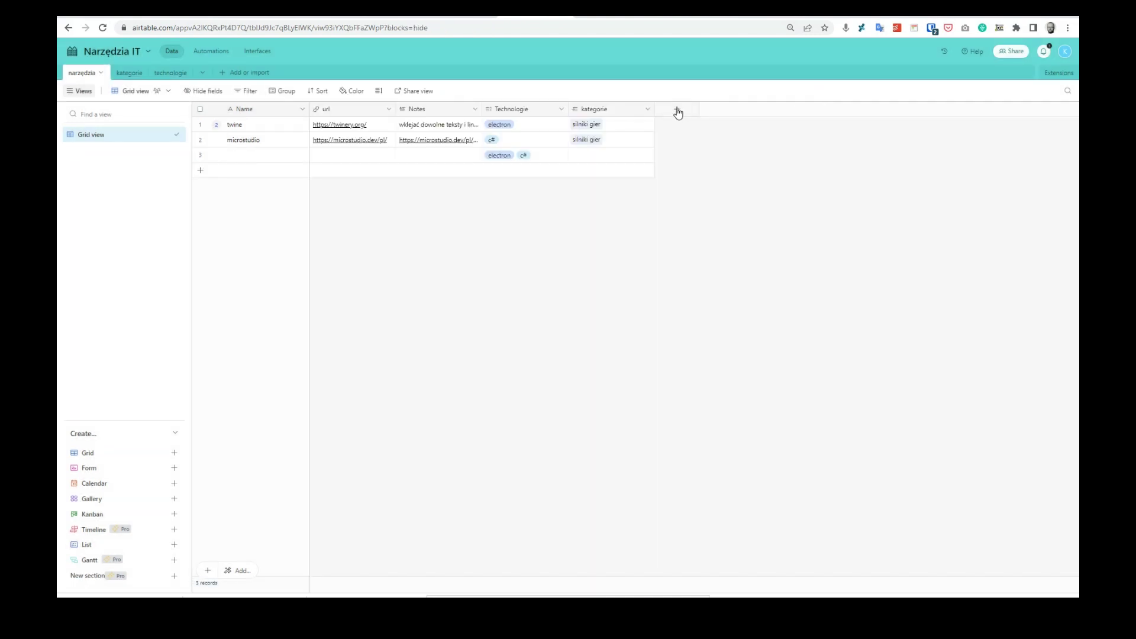
left_click(677, 109)
scroll(839, 181, "down", 3)
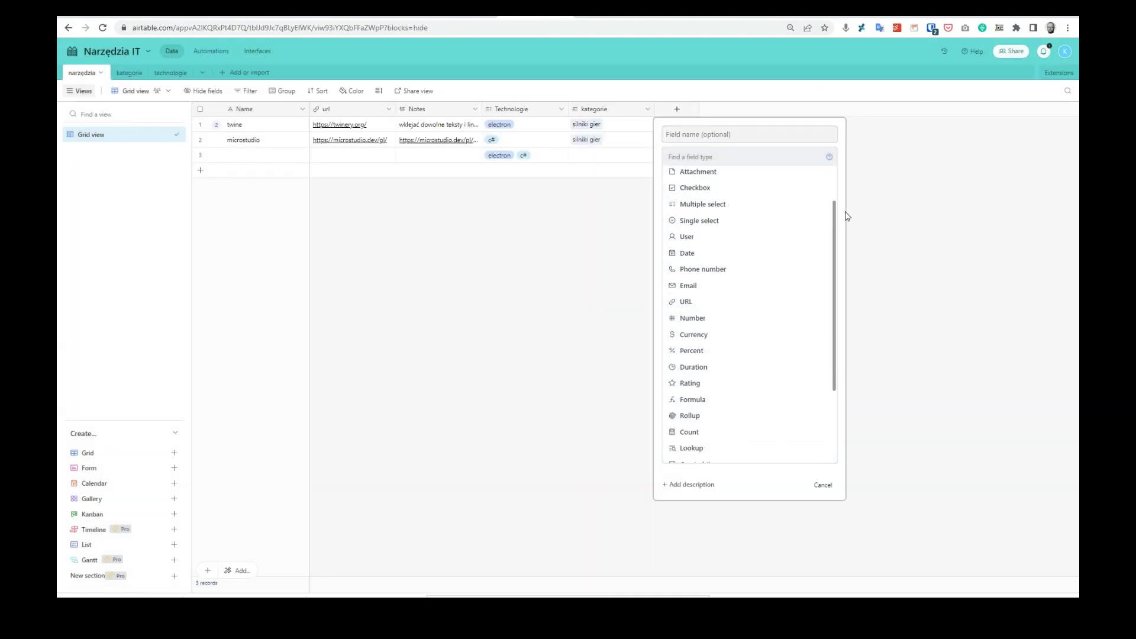
scroll(852, 235, "down", 2)
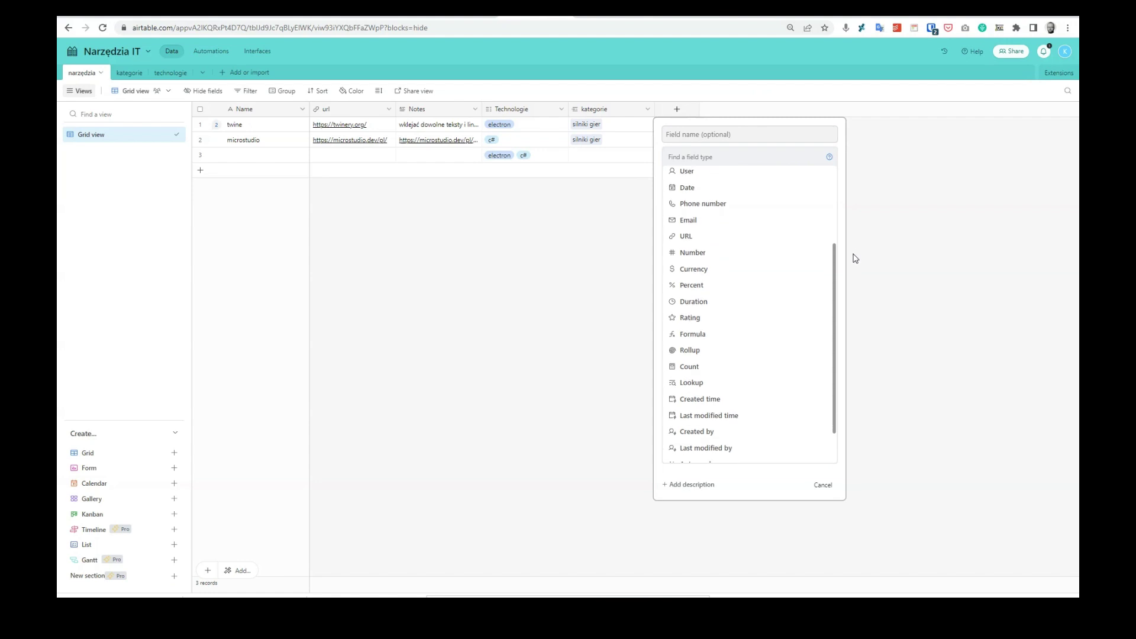
scroll(855, 260, "down", 1)
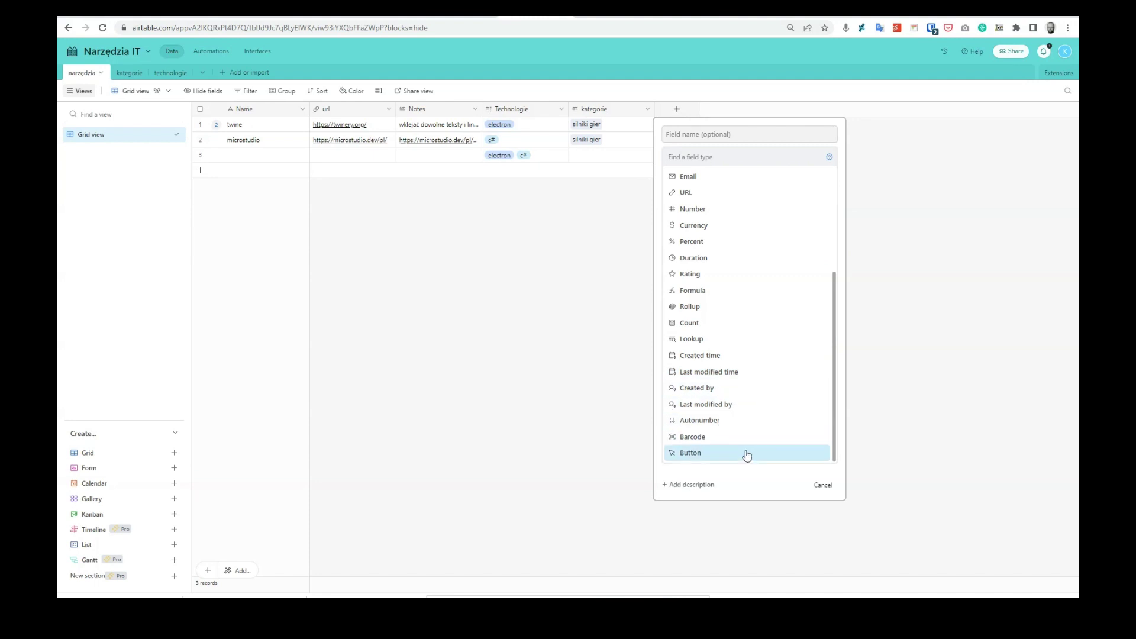
scroll(734, 345, "up", 3)
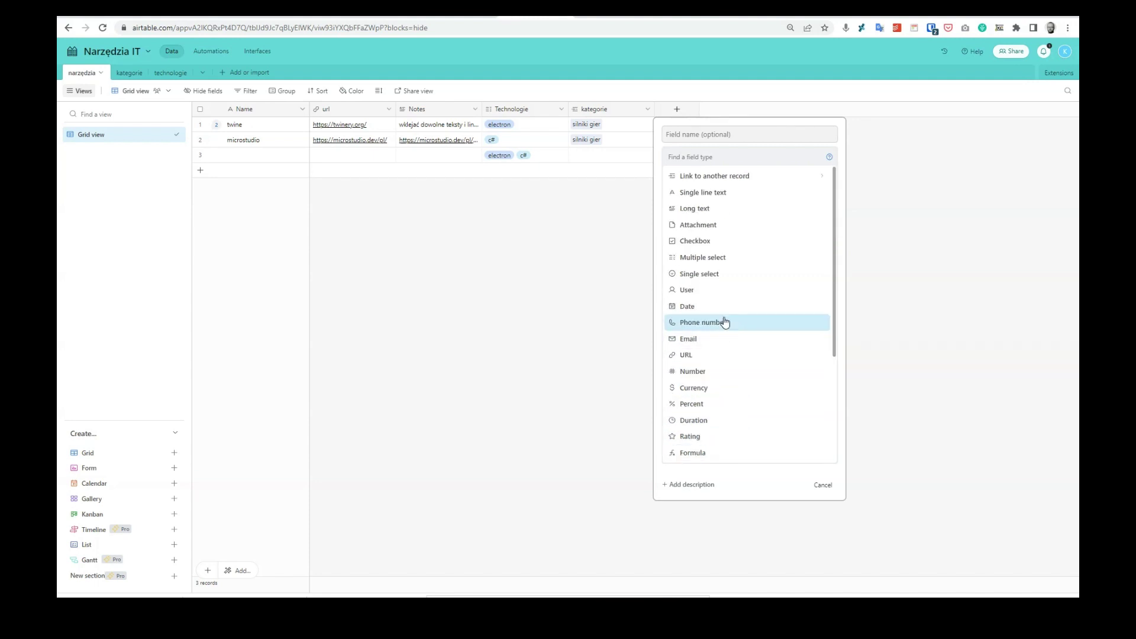
left_click(736, 104)
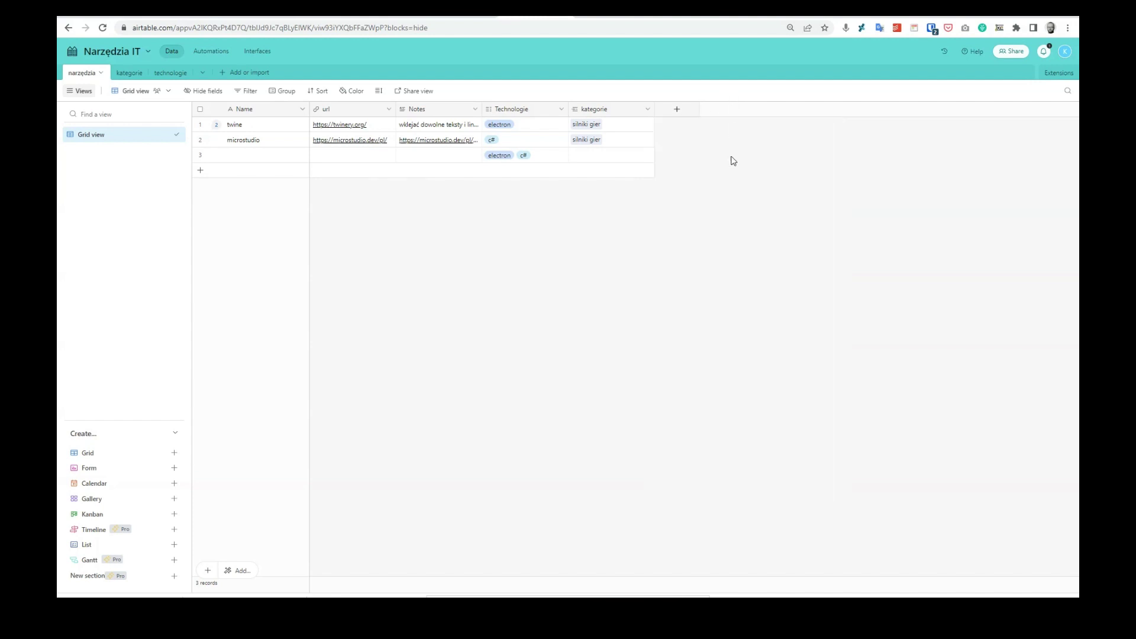